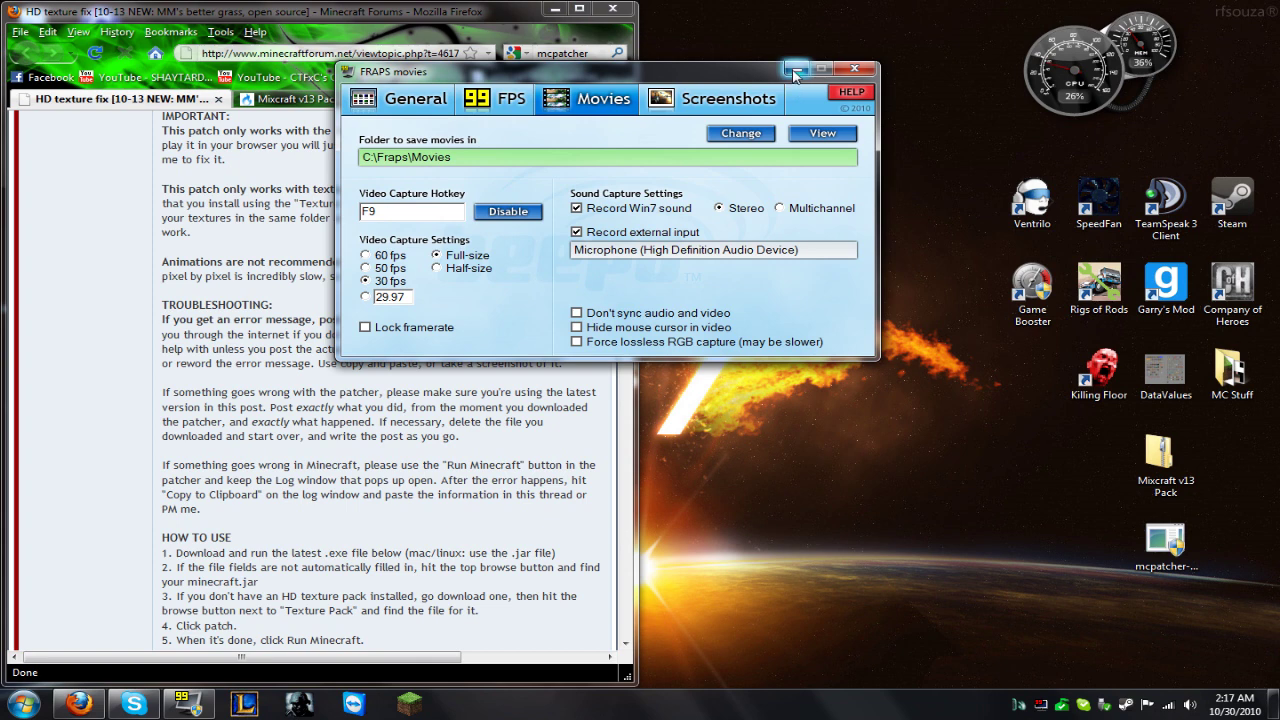
Step: Minimize the FRAPS movies window to reveal the Minecraft Forums HD texture fix page
{"action": "left_click", "coordinate": [790, 70]}
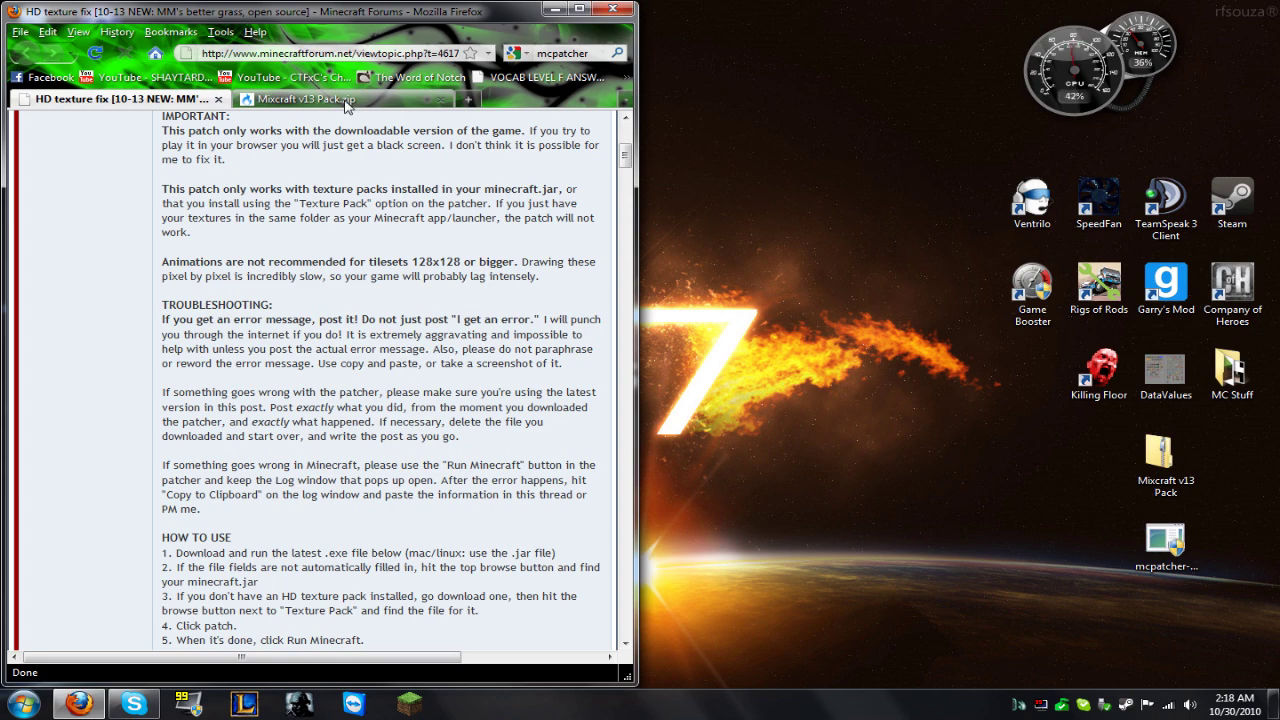
Step: Download and save Mixcraft v13 Pack.zip from the MediaFire tab in a maximized Firefox
{"action": "left_click", "coordinate": [342, 104]}
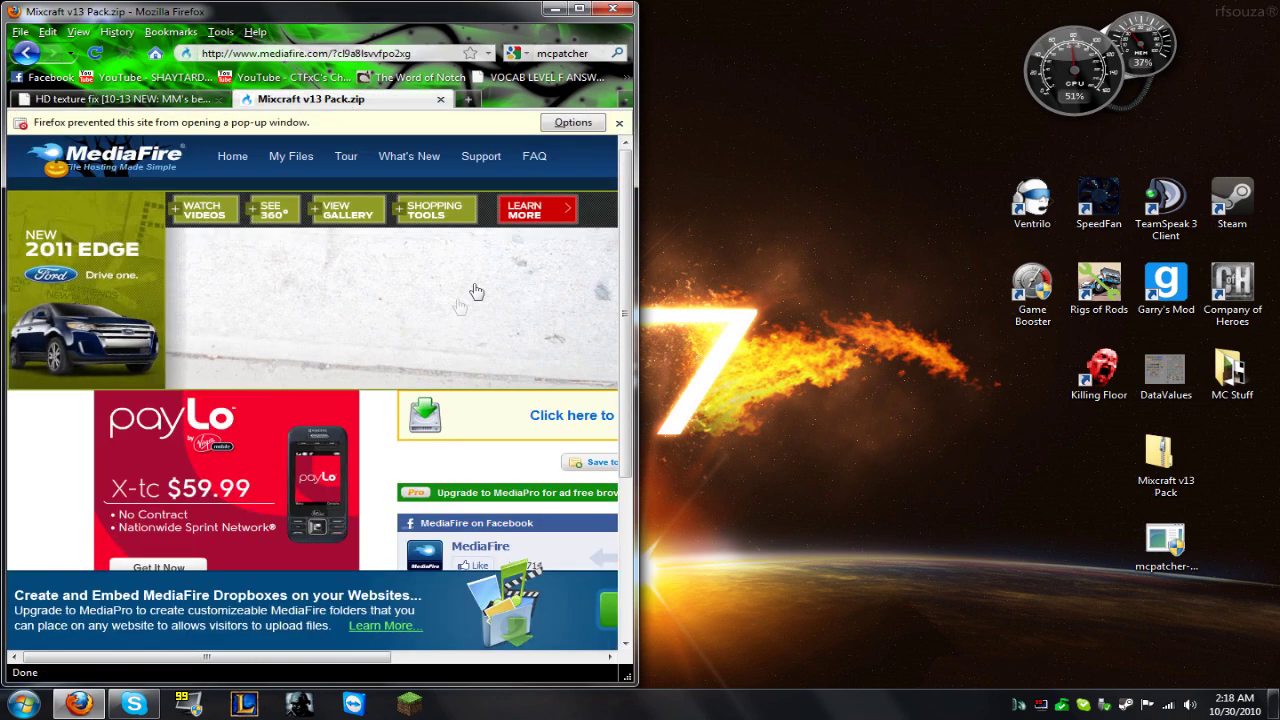
{"action": "left_click", "coordinate": [578, 9]}
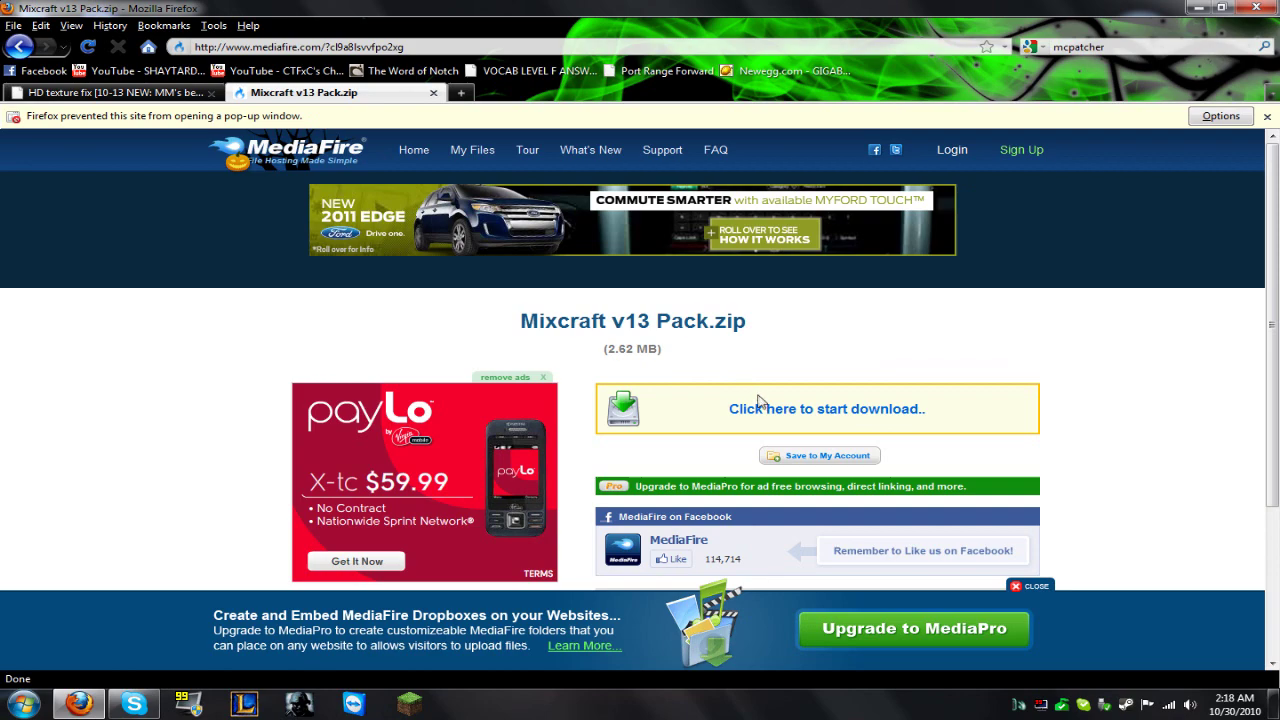
{"action": "left_click", "coordinate": [826, 412]}
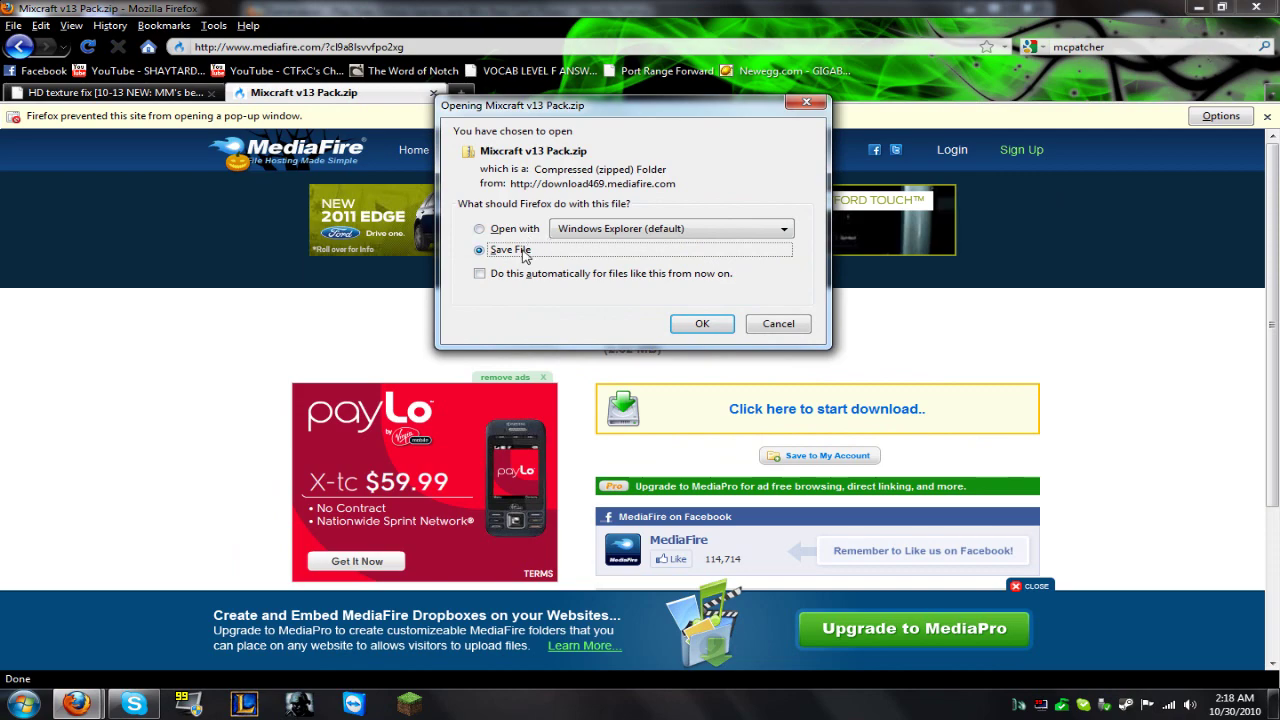
{"action": "left_click", "coordinate": [720, 328]}
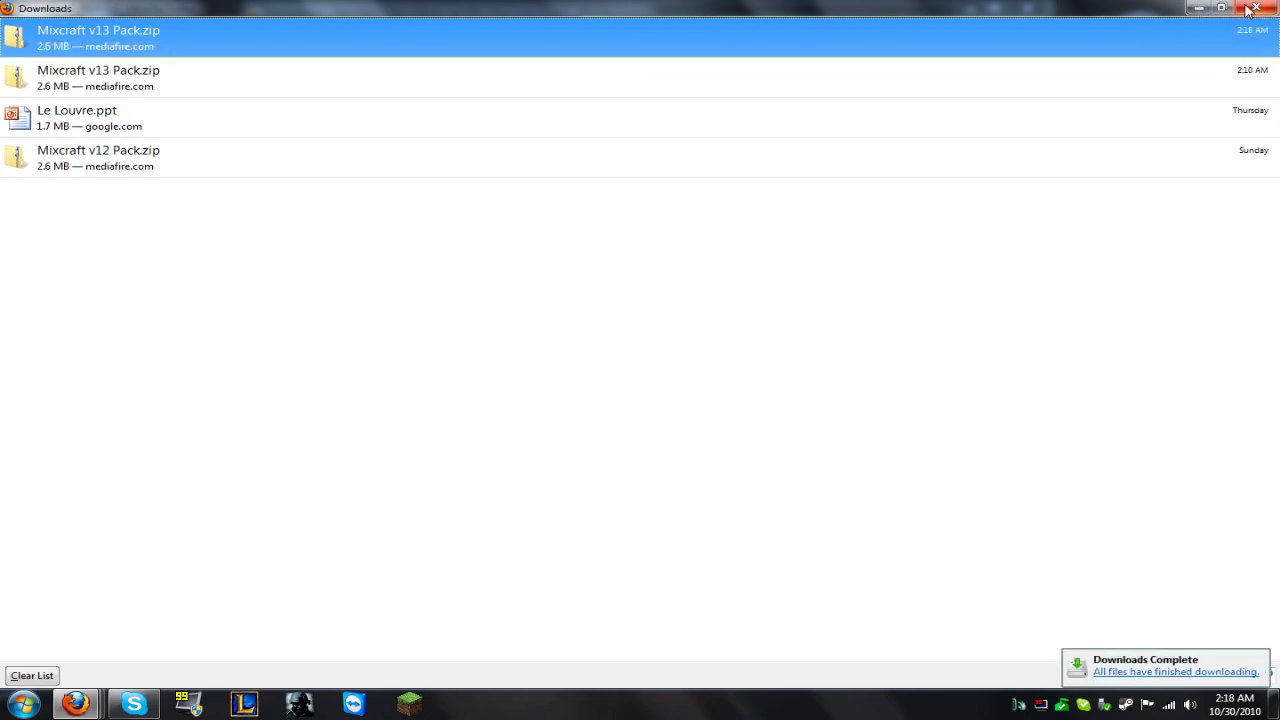
Step: Minimize the Downloads list and Firefox, and close the Gamevance pop-up
{"action": "left_click", "coordinate": [1199, 11]}
{"action": "left_click", "coordinate": [1197, 11]}
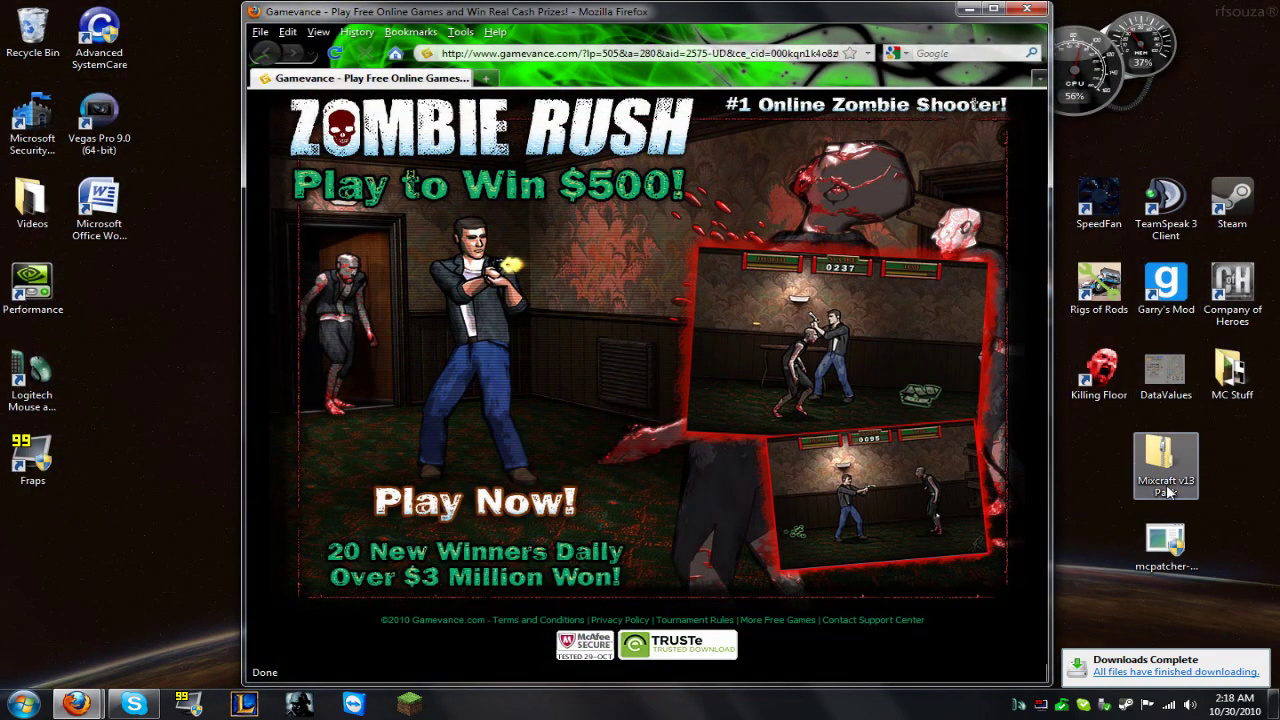
{"action": "left_click", "coordinate": [1024, 11]}
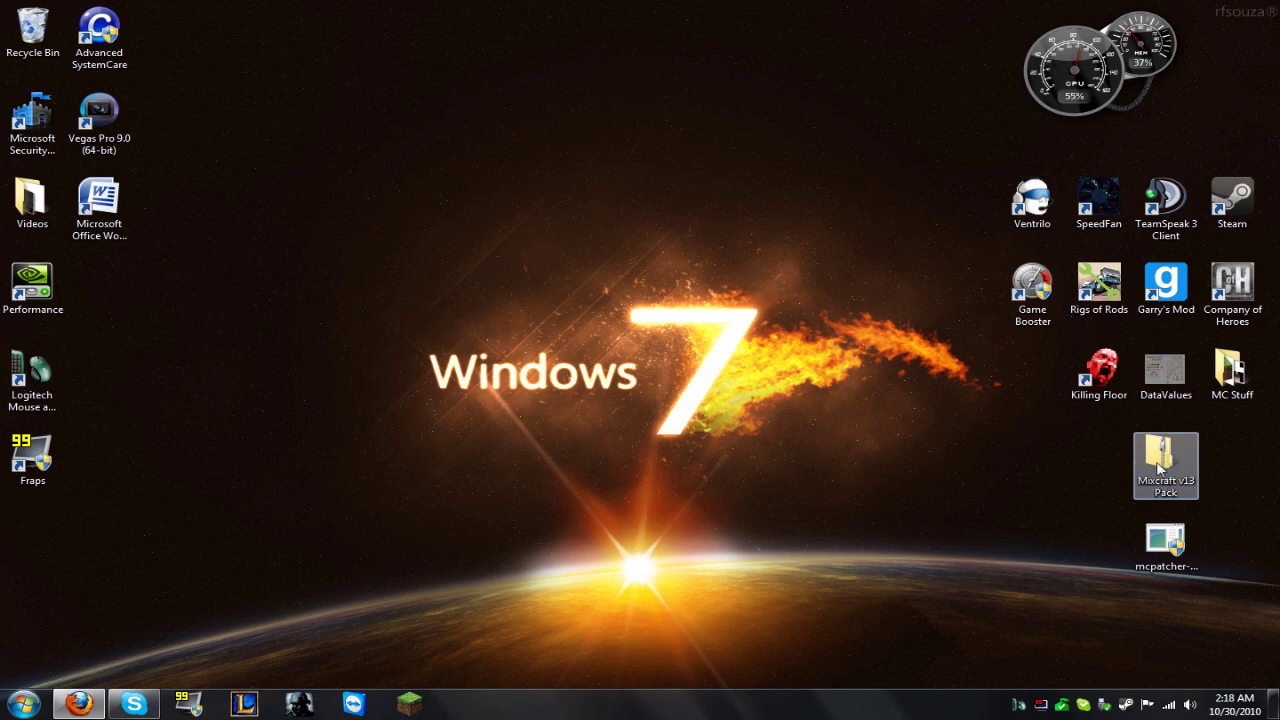
Step: Drag the Mixcraft HD folder from the zip's Mixcraft HD (main pack) onto the desktop
{"action": "double_click", "coordinate": [1160, 458]}
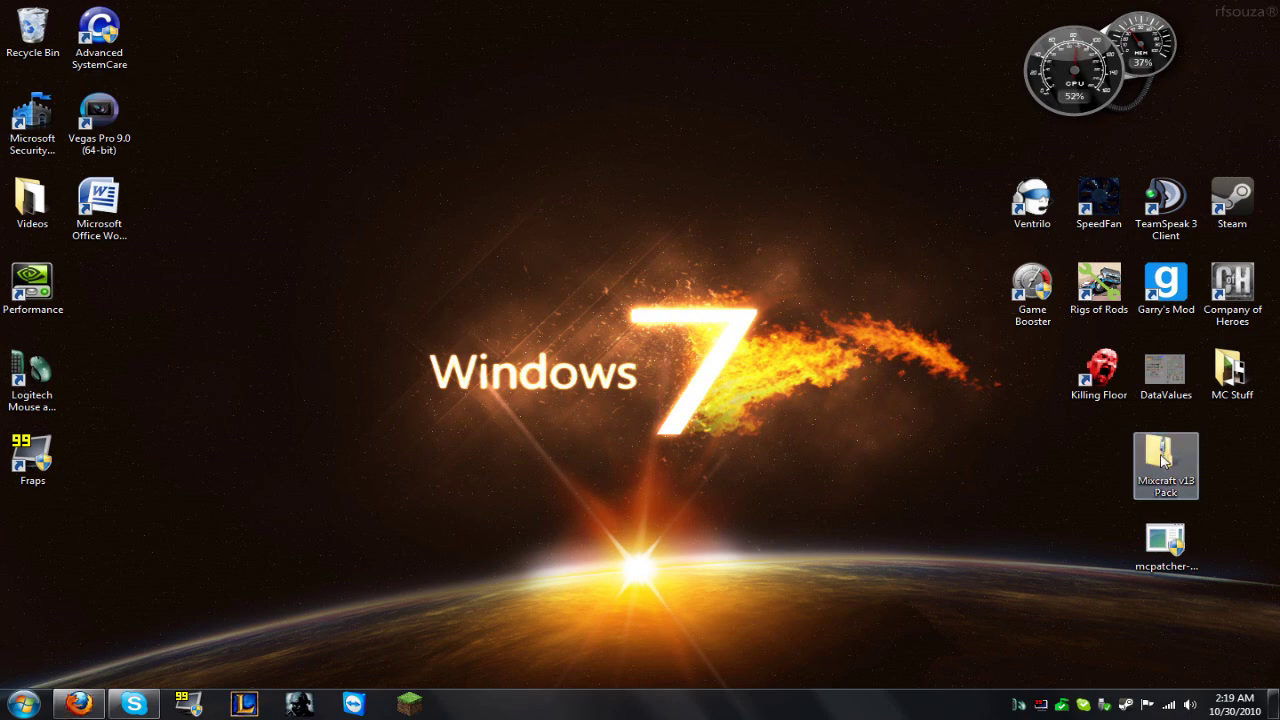
{"action": "double_click", "coordinate": [491, 335]}
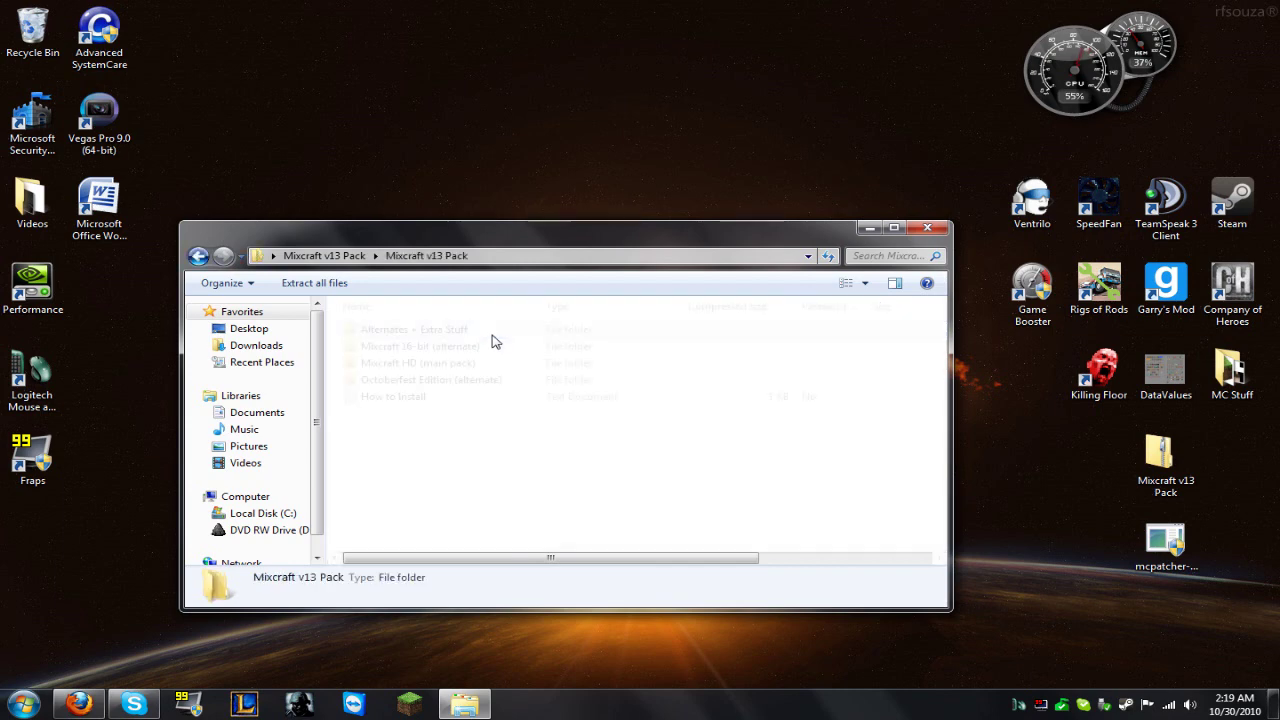
{"action": "double_click", "coordinate": [505, 366]}
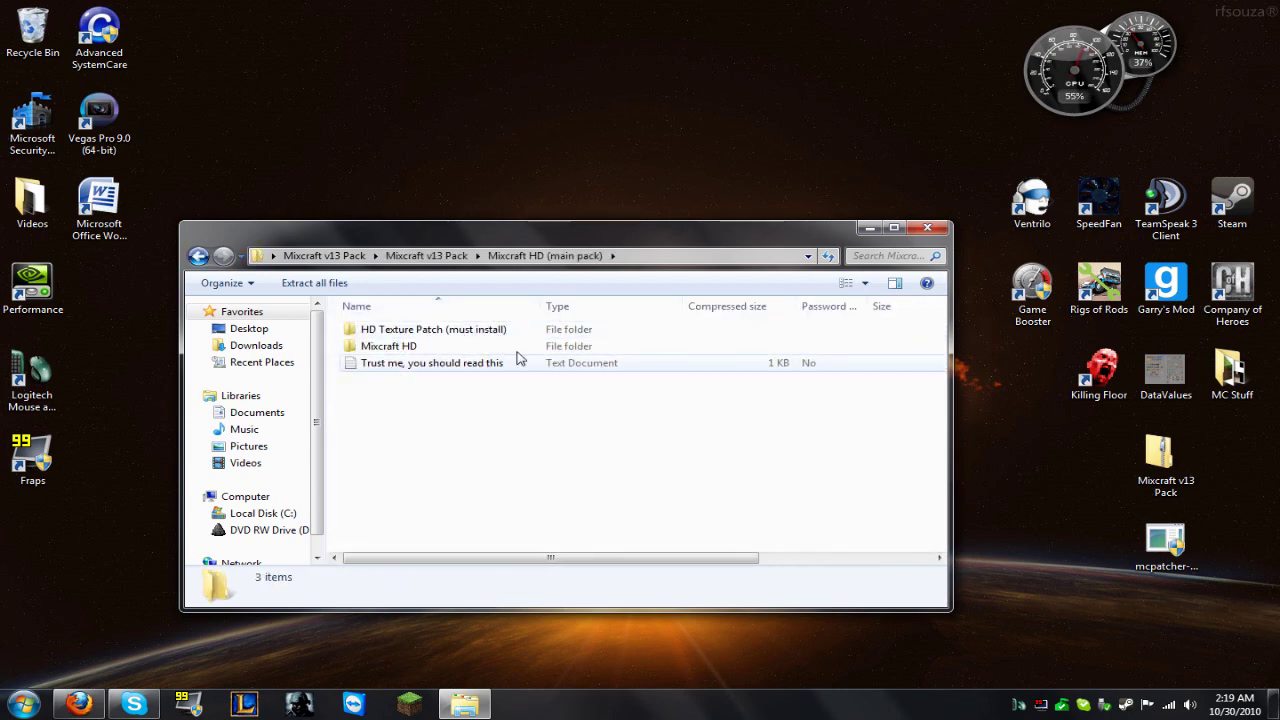
{"action": "double_click", "coordinate": [502, 347]}
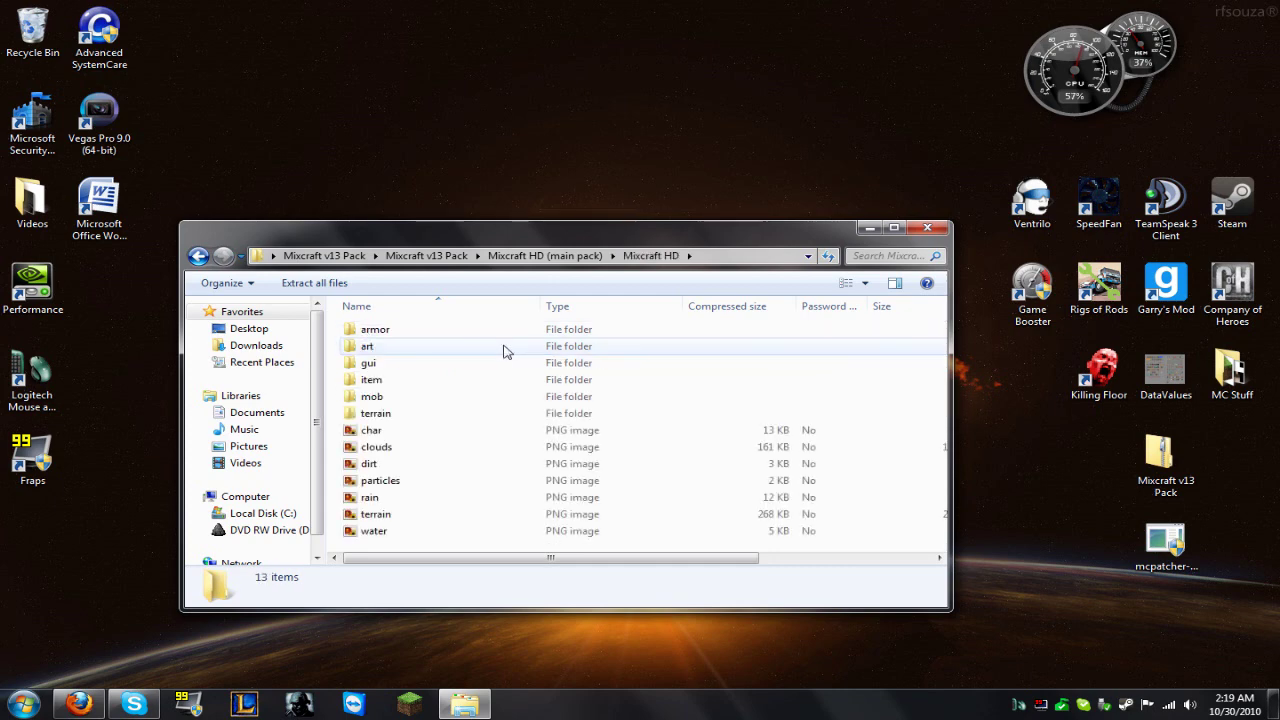
{"action": "left_click", "coordinate": [198, 256]}
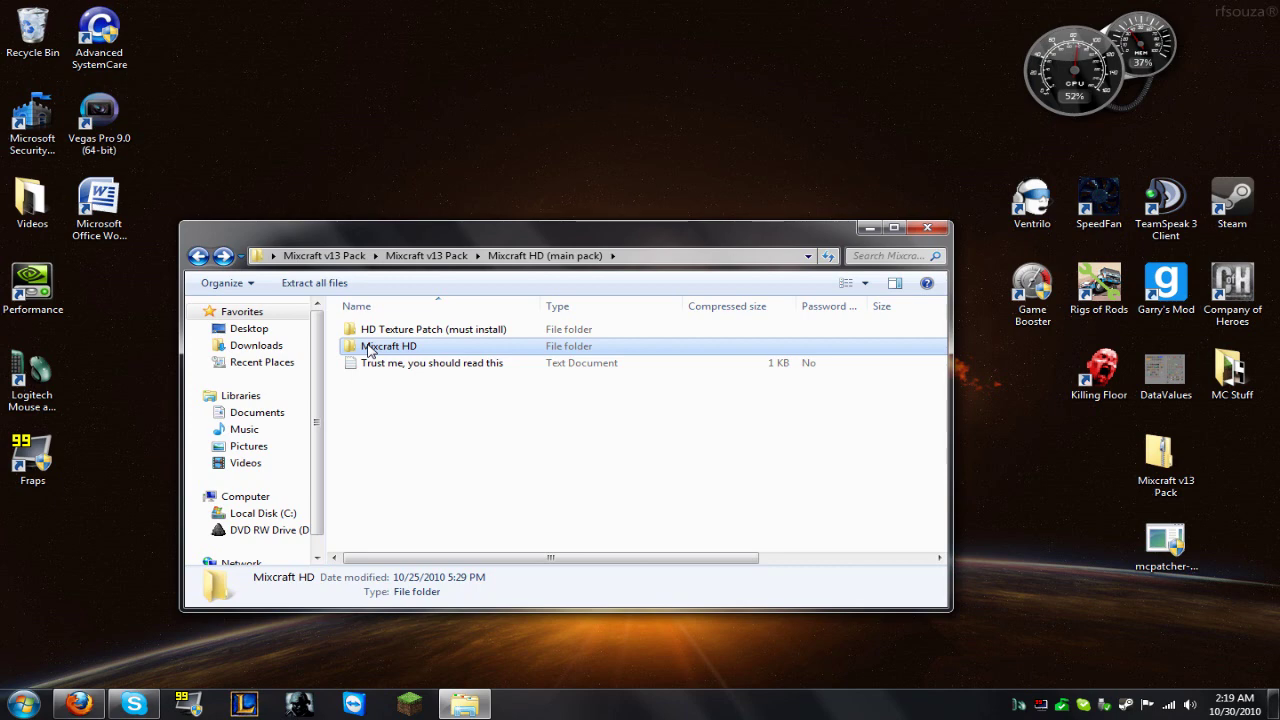
{"action": "right_click", "coordinate": [436, 349]}
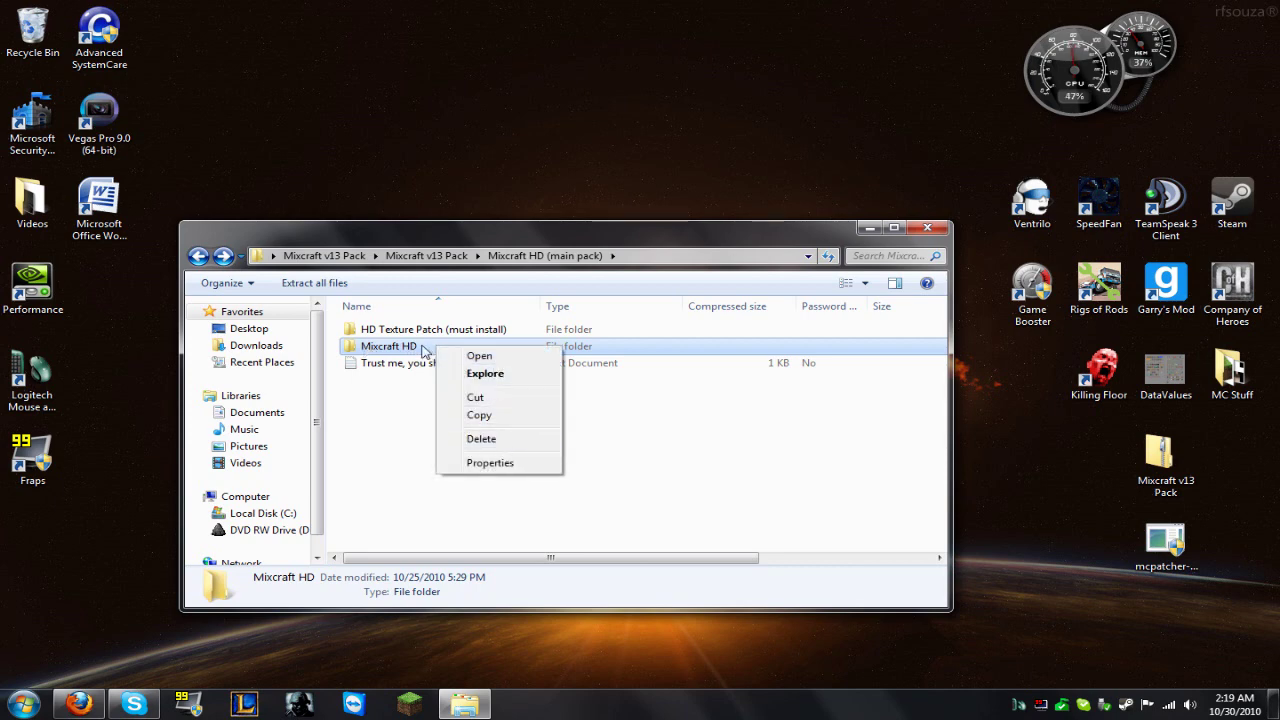
{"action": "left_click", "coordinate": [419, 348]}
{"action": "left_click_drag", "start_coordinate": [419, 348], "coordinate": [665, 100]}
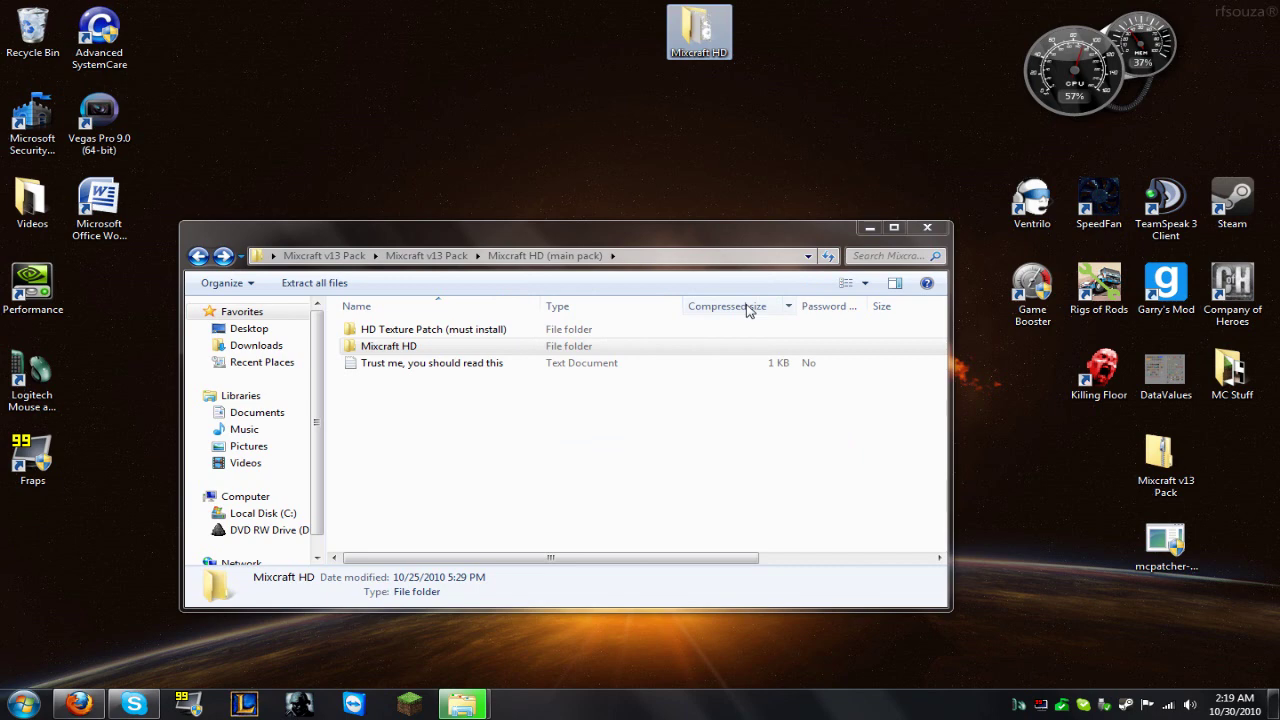
Step: Close Explorer and compress the desktop Mixcraft HD folder into a zipped folder
{"action": "left_click", "coordinate": [927, 227]}
{"action": "left_click_drag", "start_coordinate": [699, 30], "coordinate": [755, 362]}
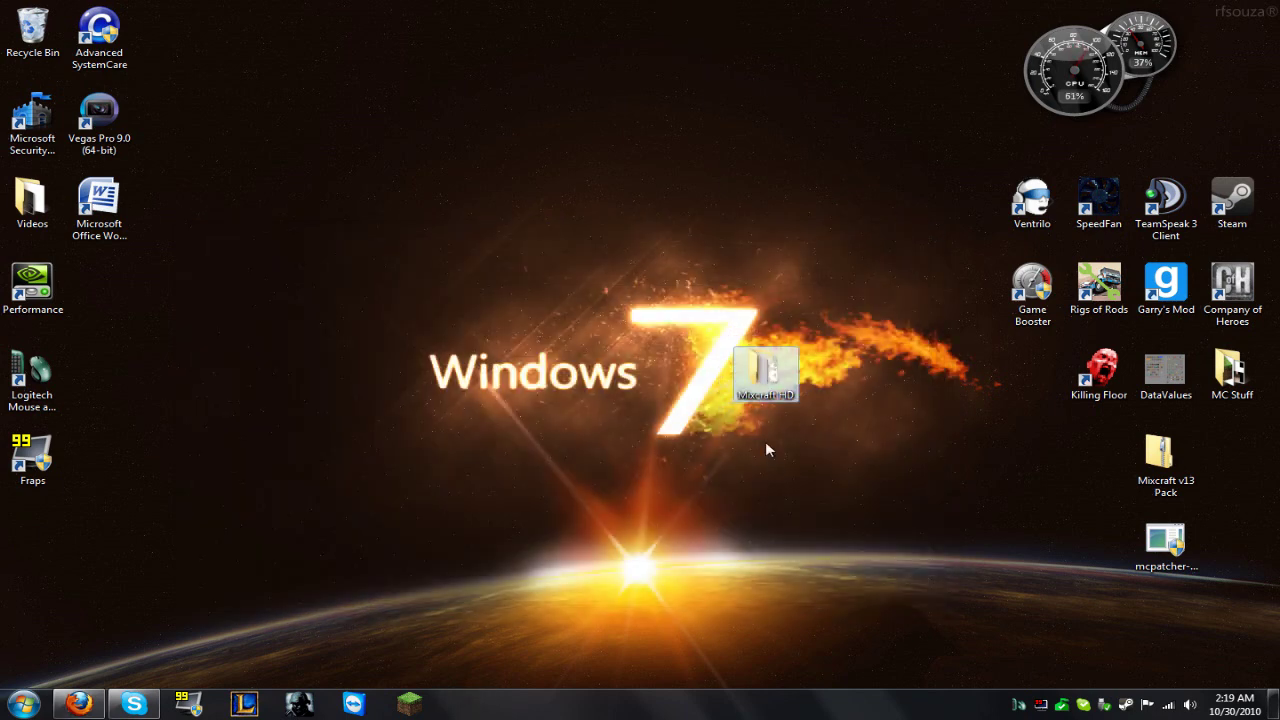
{"action": "right_click", "coordinate": [758, 360]}
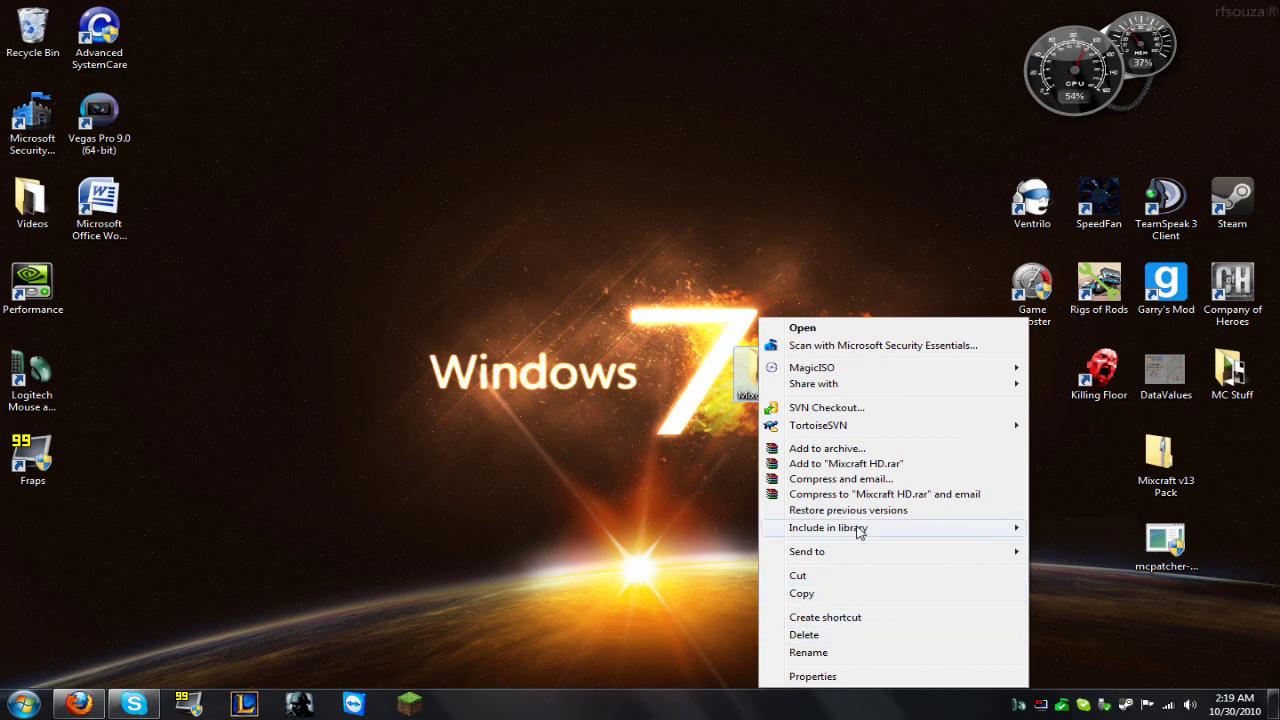
{"action": "mouse_move", "coordinate": [866, 556]}
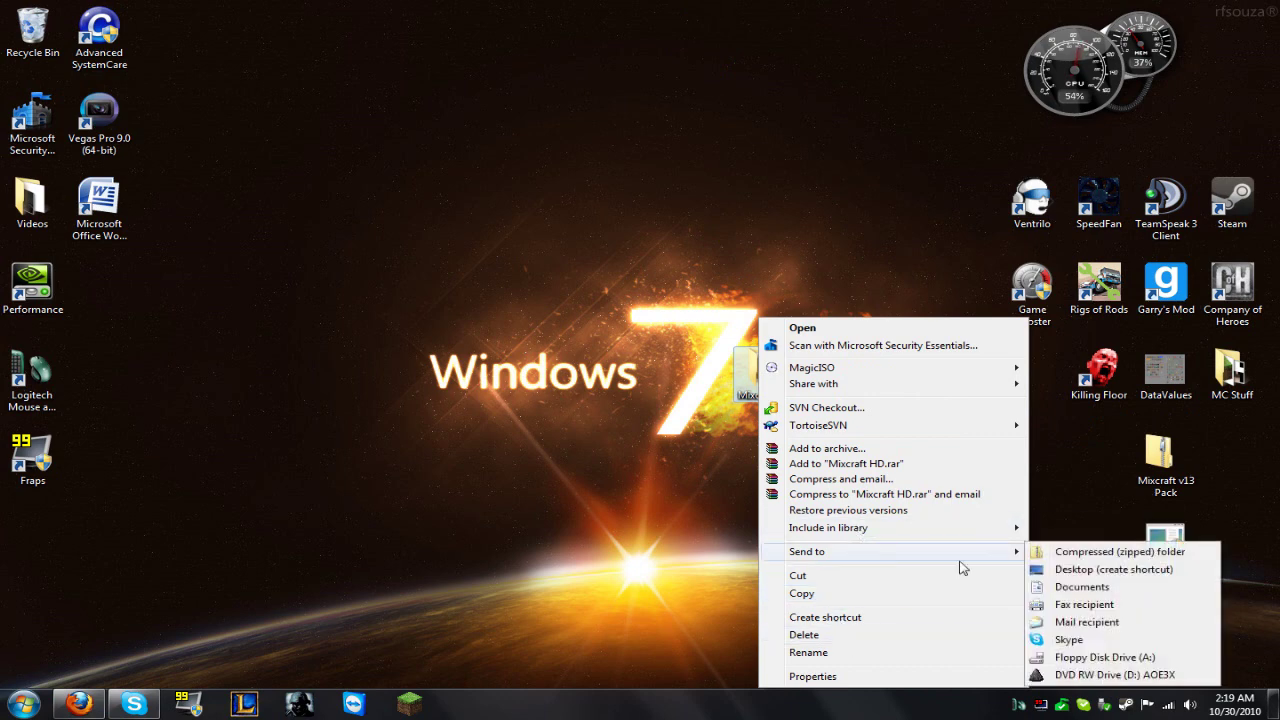
{"action": "left_click", "coordinate": [1125, 567]}
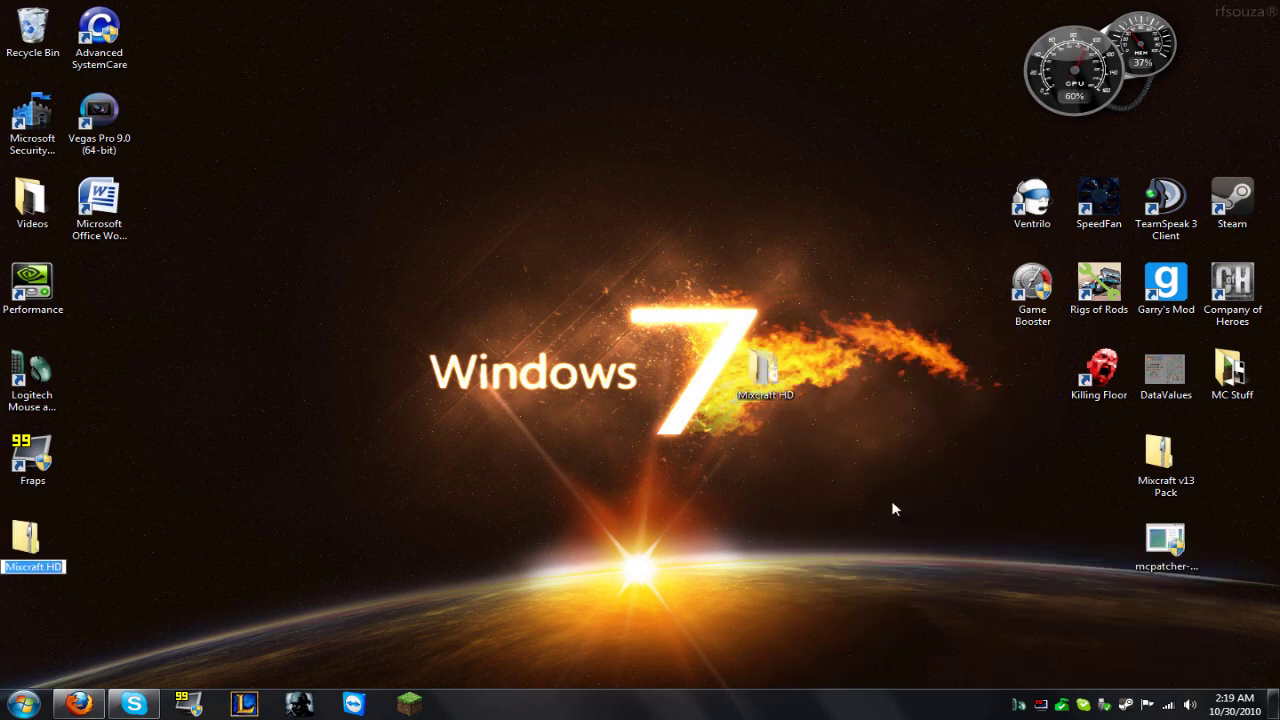
{"action": "left_click_drag", "start_coordinate": [32, 540], "coordinate": [898, 543]}
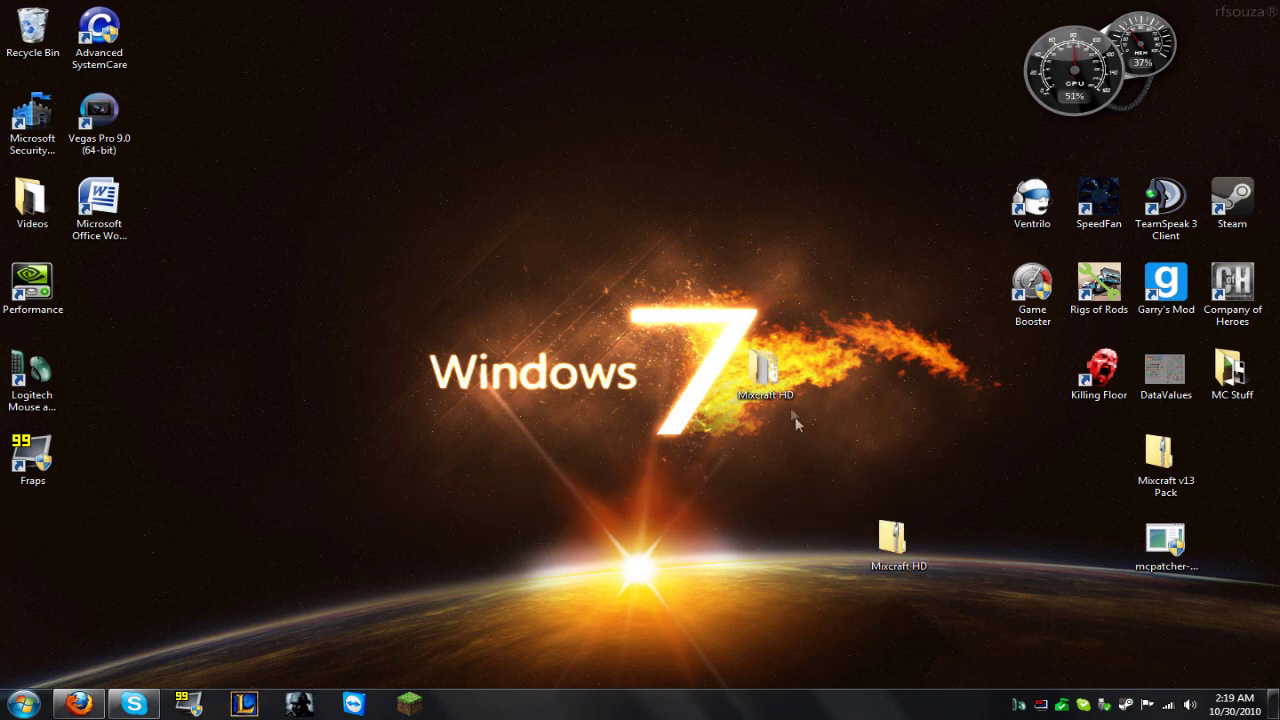
Step: Delete the unzipped Mixcraft HD folder to the Recycle Bin and tidy the desktop icons
{"action": "left_click_drag", "start_coordinate": [812, 422], "coordinate": [707, 372]}
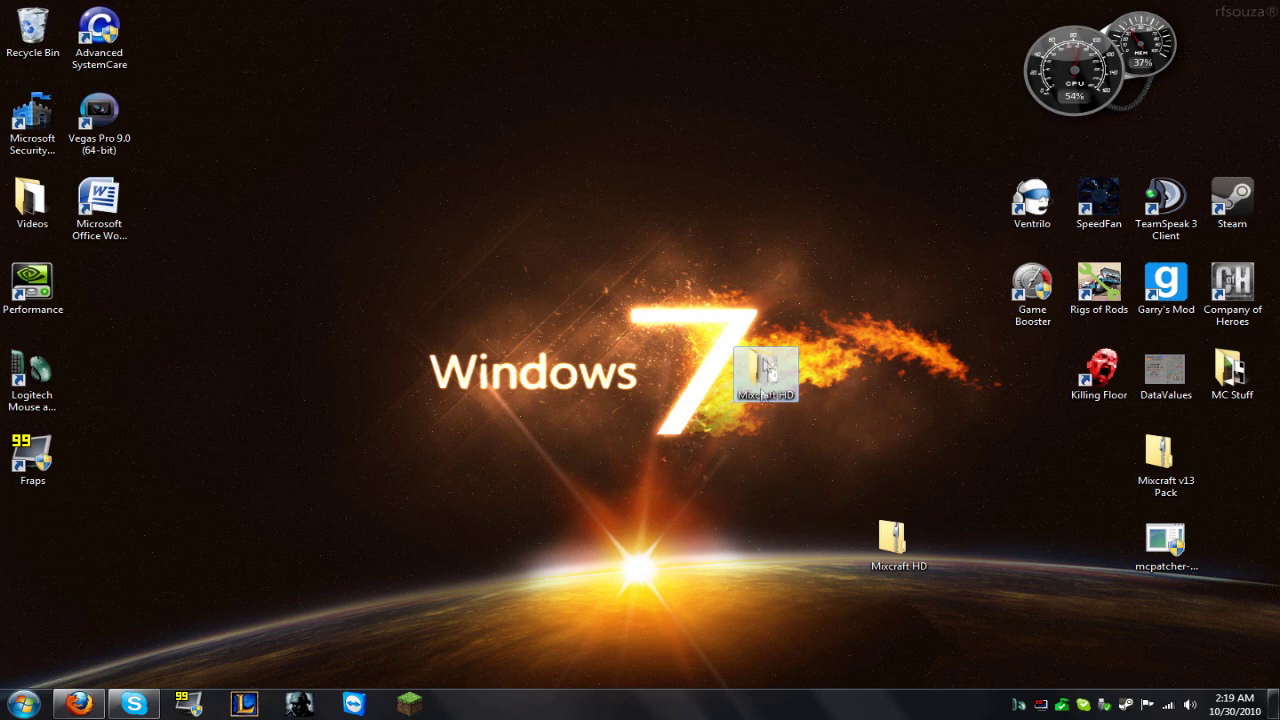
{"action": "right_click", "coordinate": [786, 388]}
{"action": "left_click", "coordinate": [886, 334]}
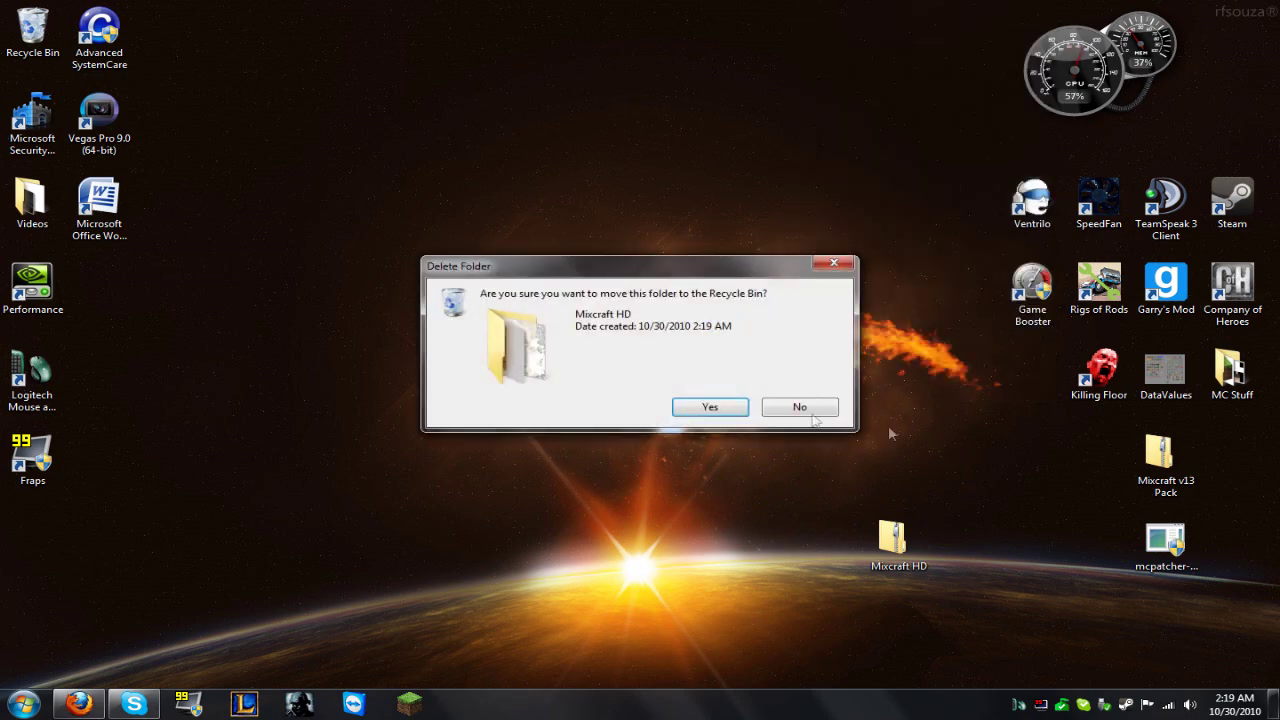
{"action": "left_click", "coordinate": [684, 414]}
{"action": "left_click_drag", "start_coordinate": [1162, 540], "coordinate": [1087, 487]}
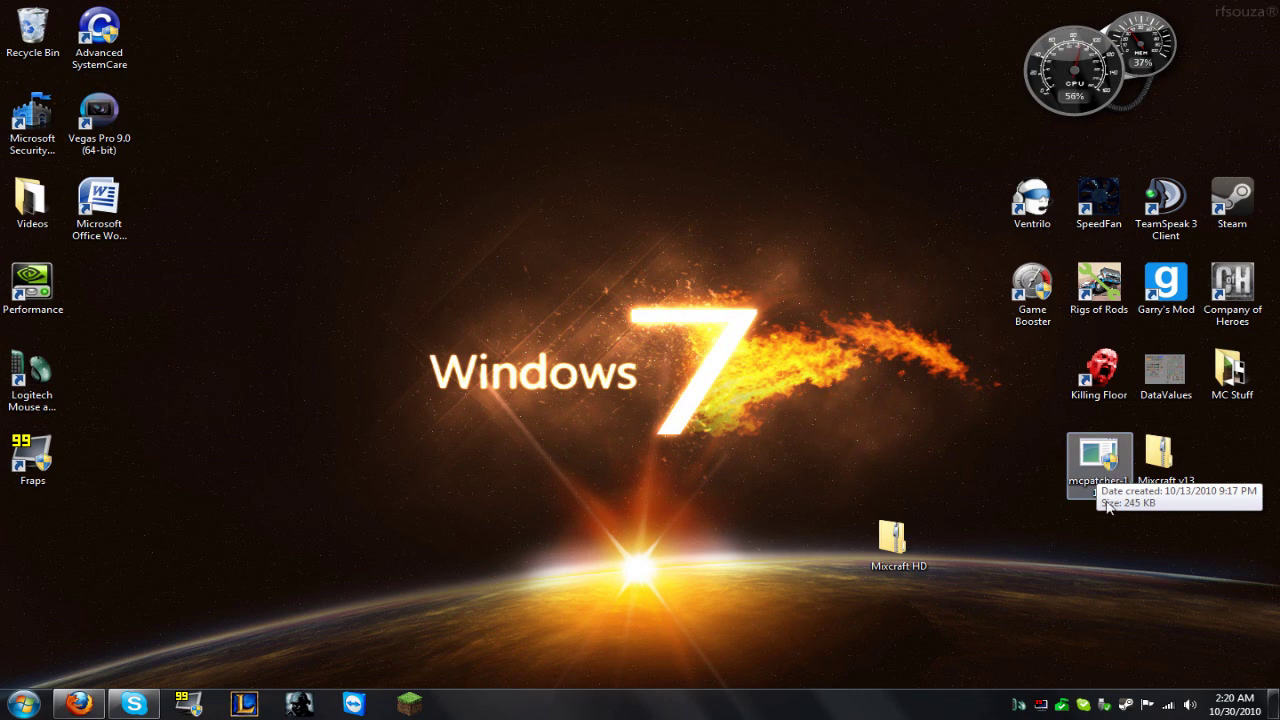
Step: Review the HD texture fix post's mcpatcher-1.1.6 links, cancel the .exe download, and minimize Firefox
{"action": "left_click", "coordinate": [79, 704]}
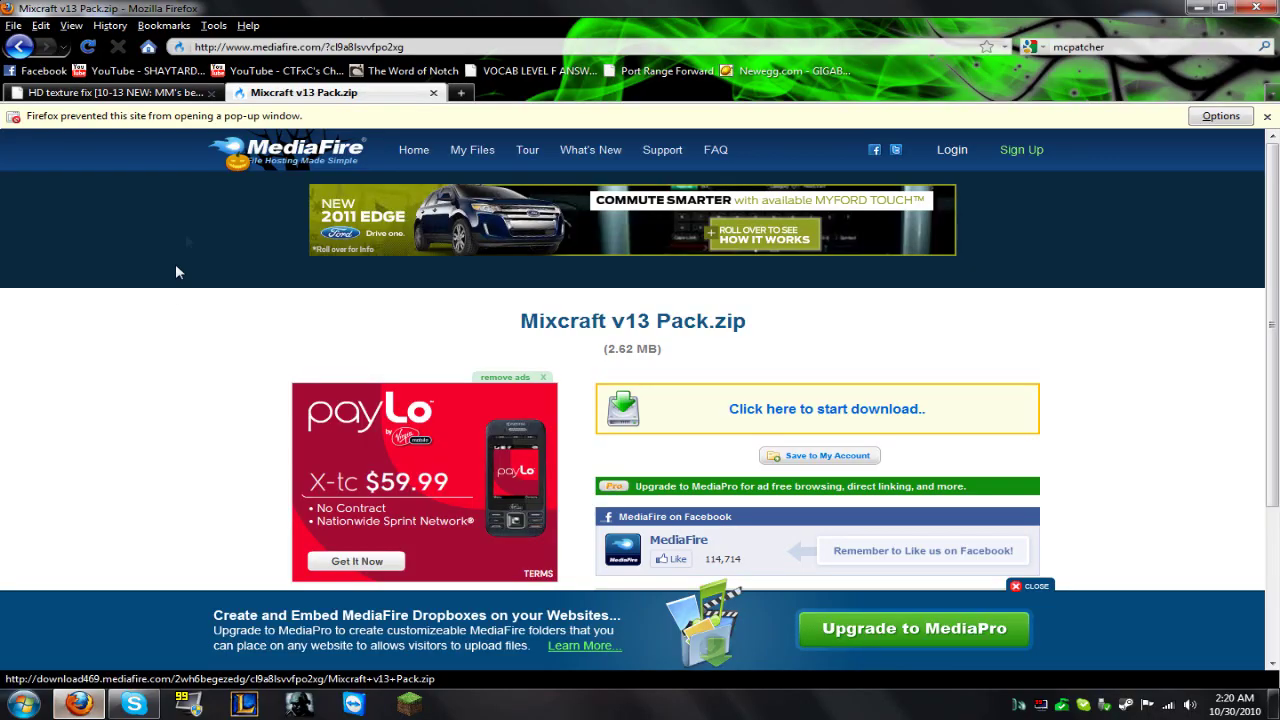
{"action": "left_click", "coordinate": [143, 97]}
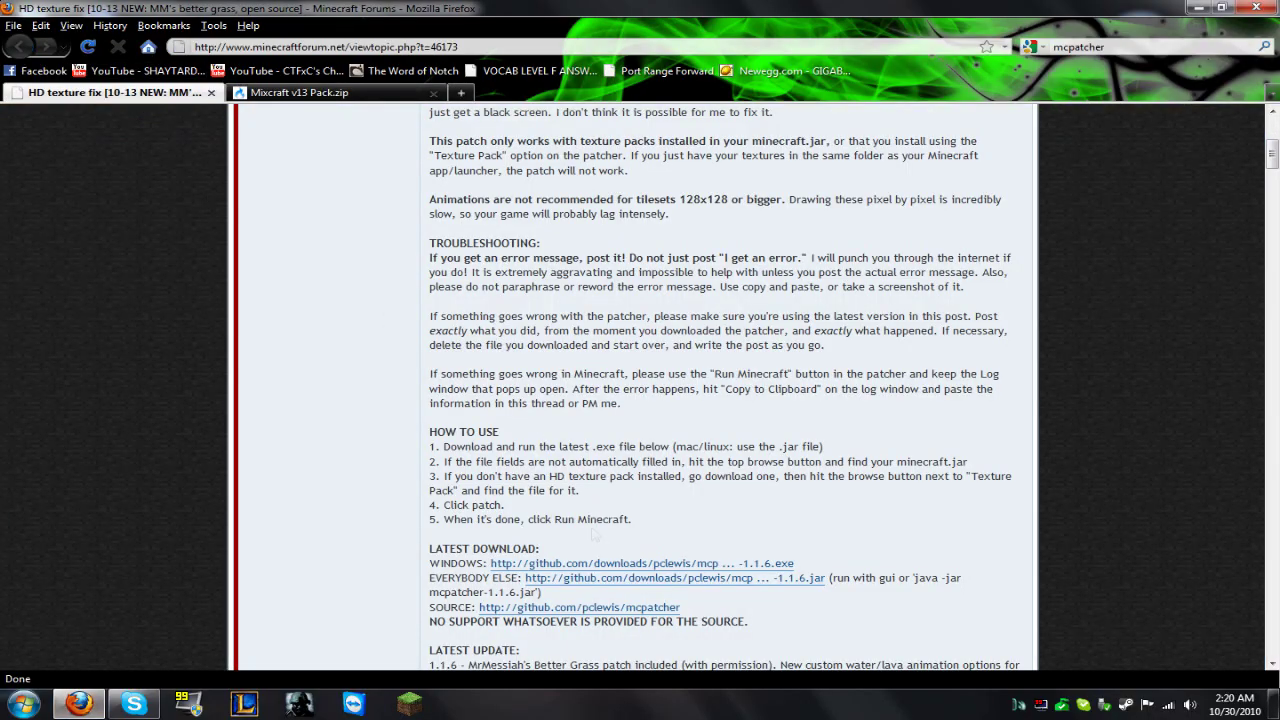
{"action": "scroll", "coordinate": [578, 320], "scroll_direction": "up", "scroll_amount": 6}
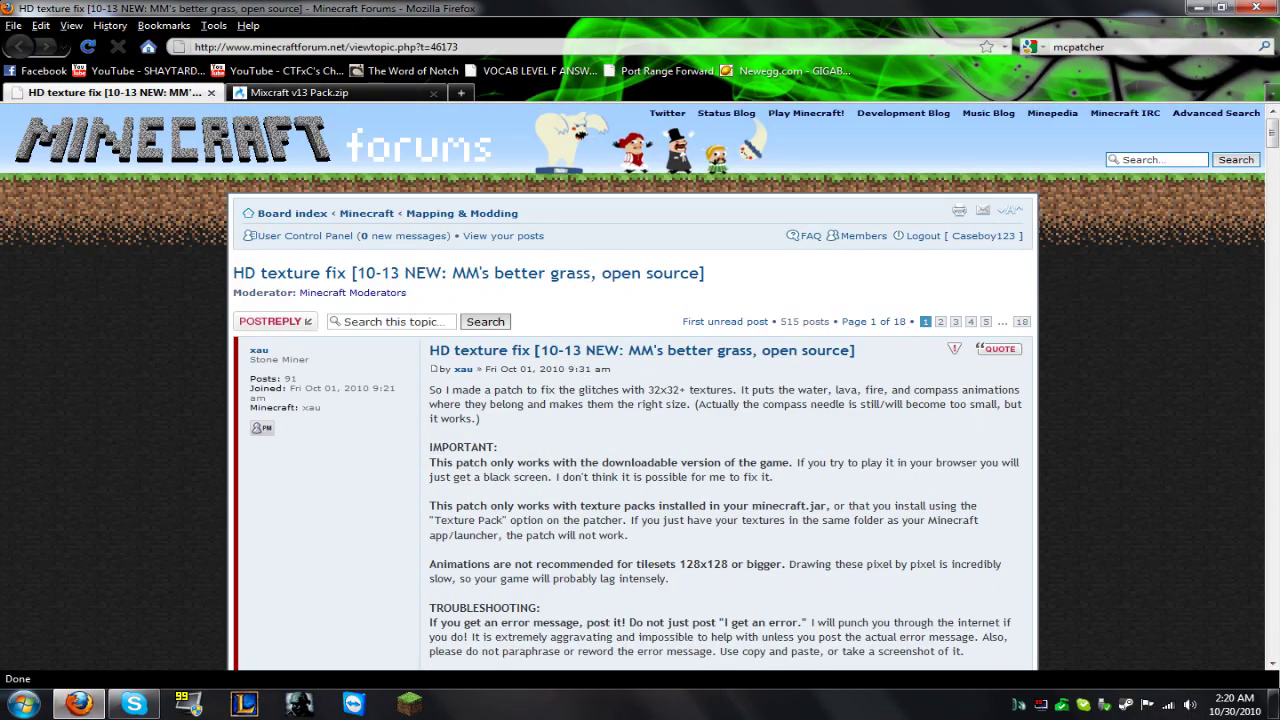
{"action": "scroll", "coordinate": [640, 385], "scroll_direction": "down", "scroll_amount": 10}
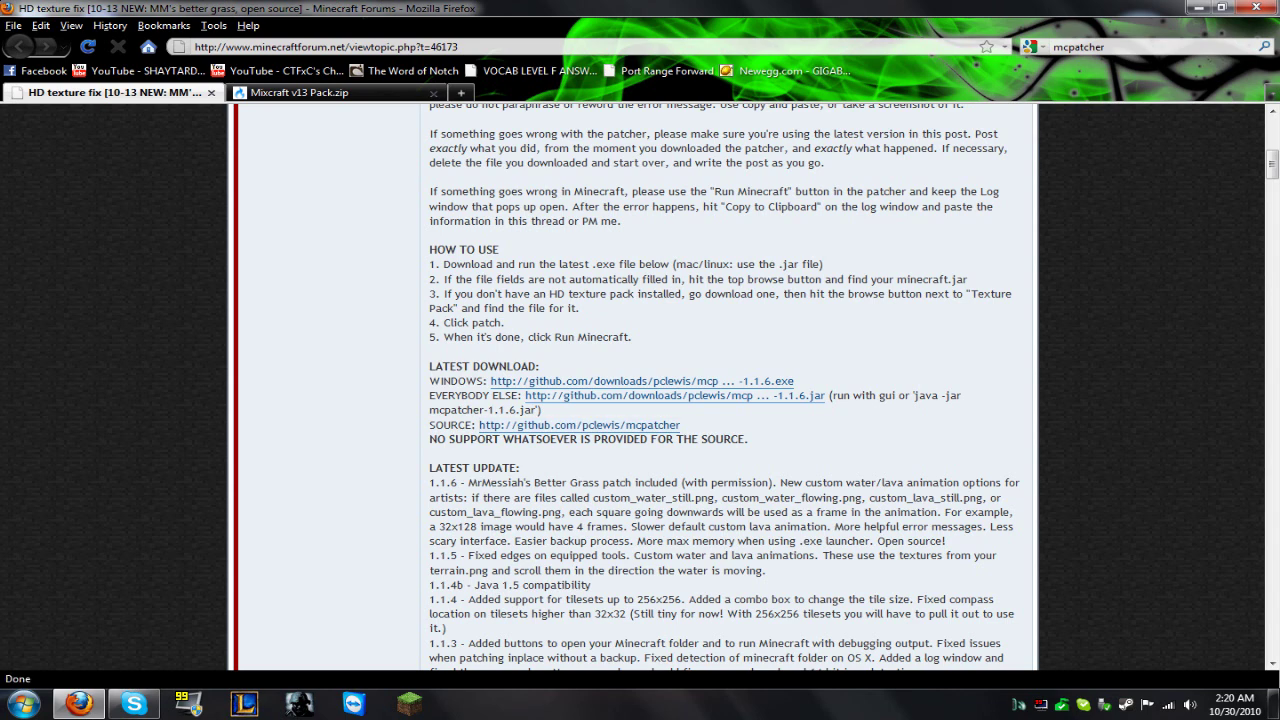
{"action": "left_click", "coordinate": [575, 385]}
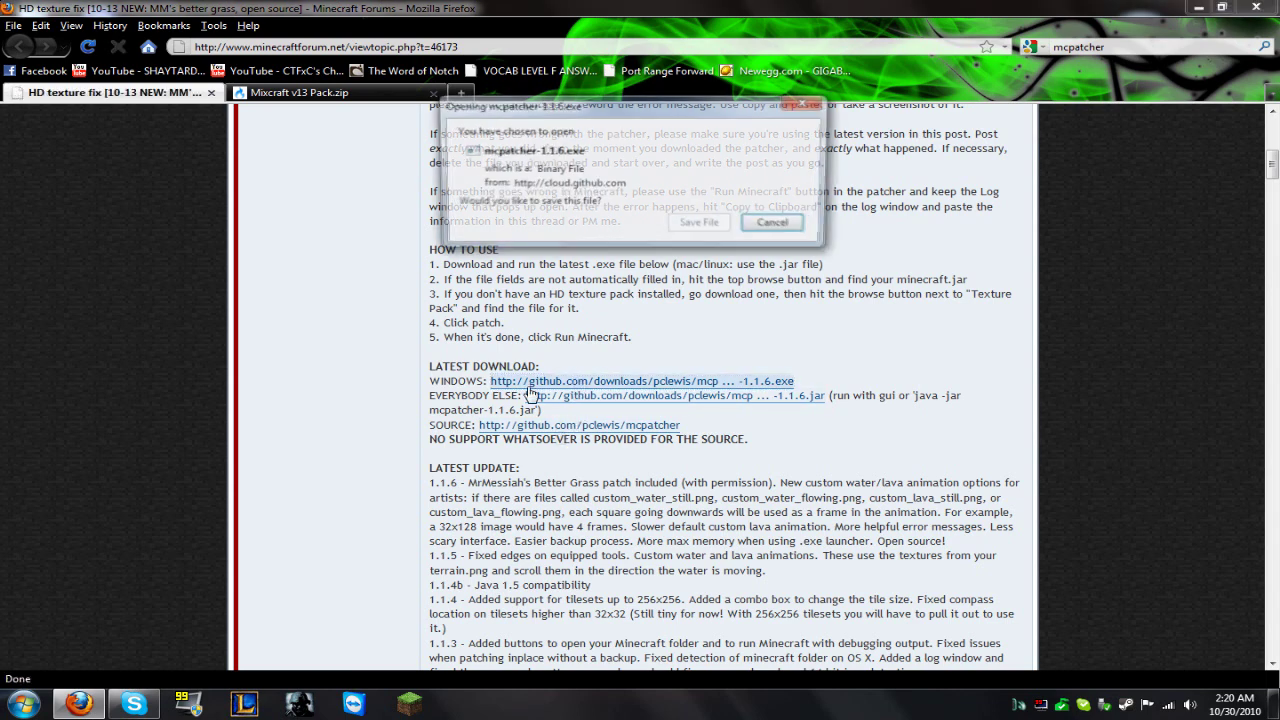
{"action": "left_click", "coordinate": [777, 225]}
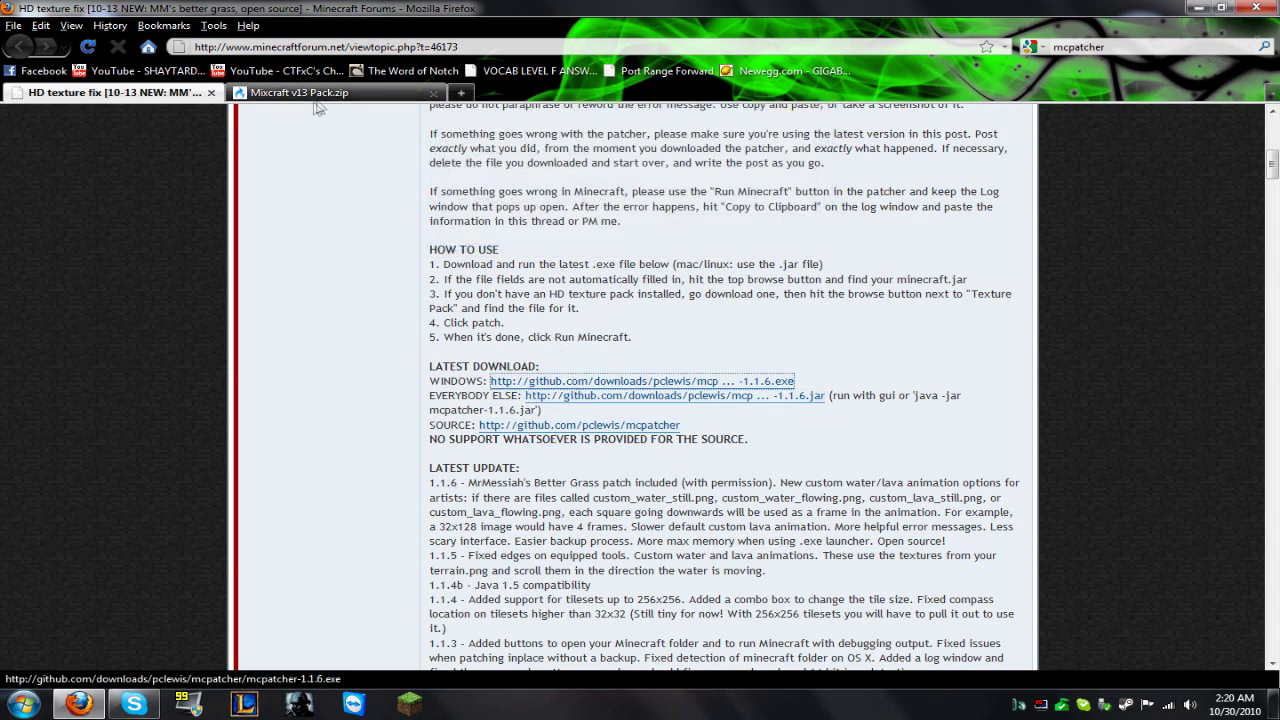
{"action": "left_click", "coordinate": [1203, 8]}
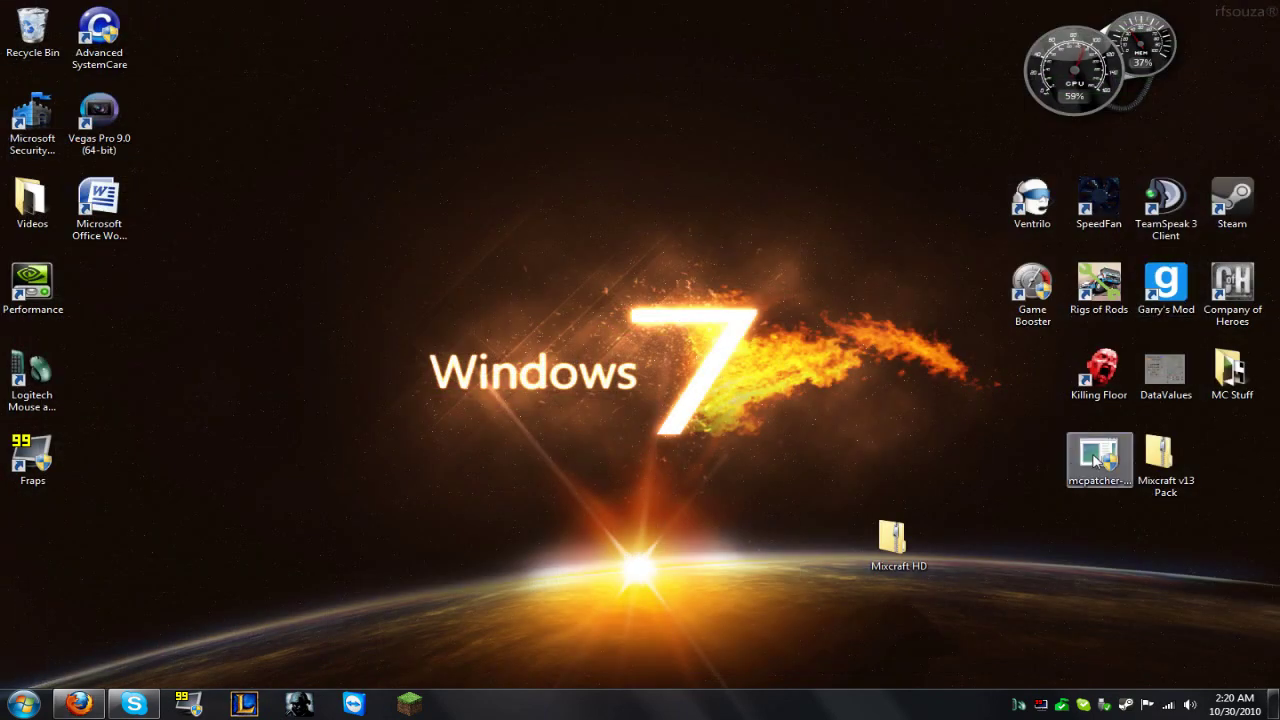
Step: Launch mcpatcher-1.1.6 from the desktop
{"action": "left_click", "coordinate": [1104, 459]}
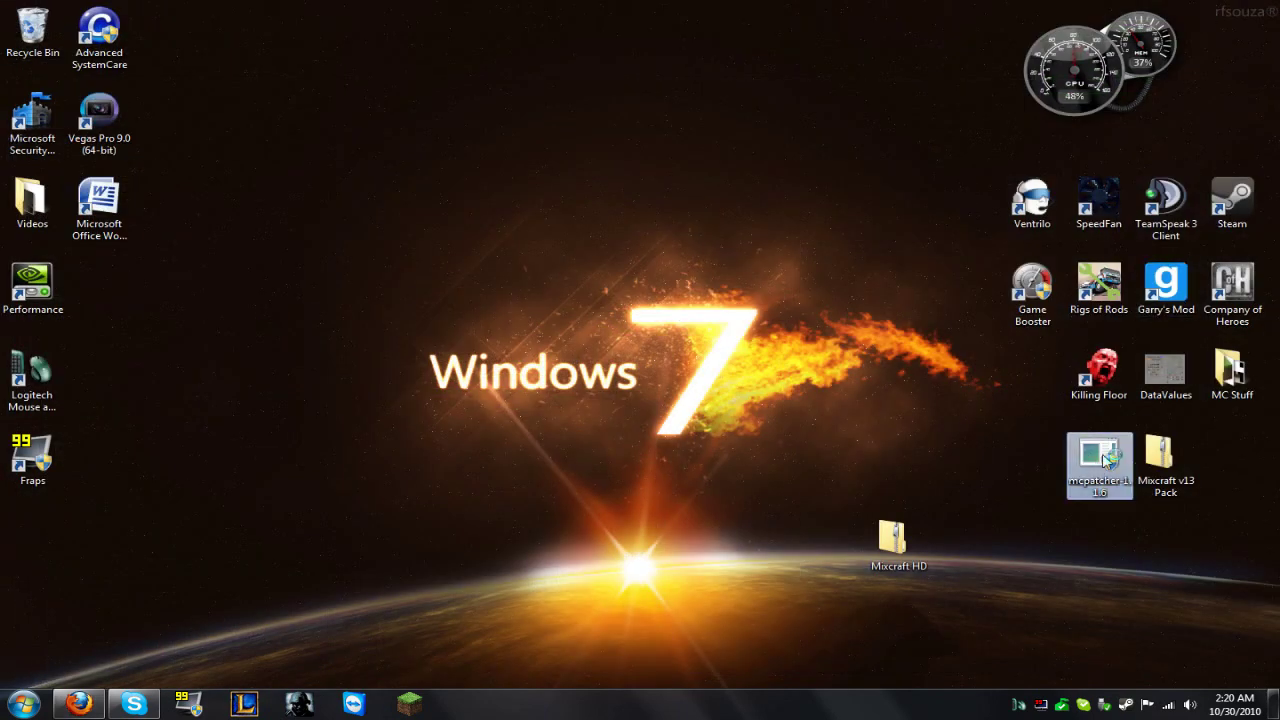
{"action": "double_click", "coordinate": [1104, 459]}
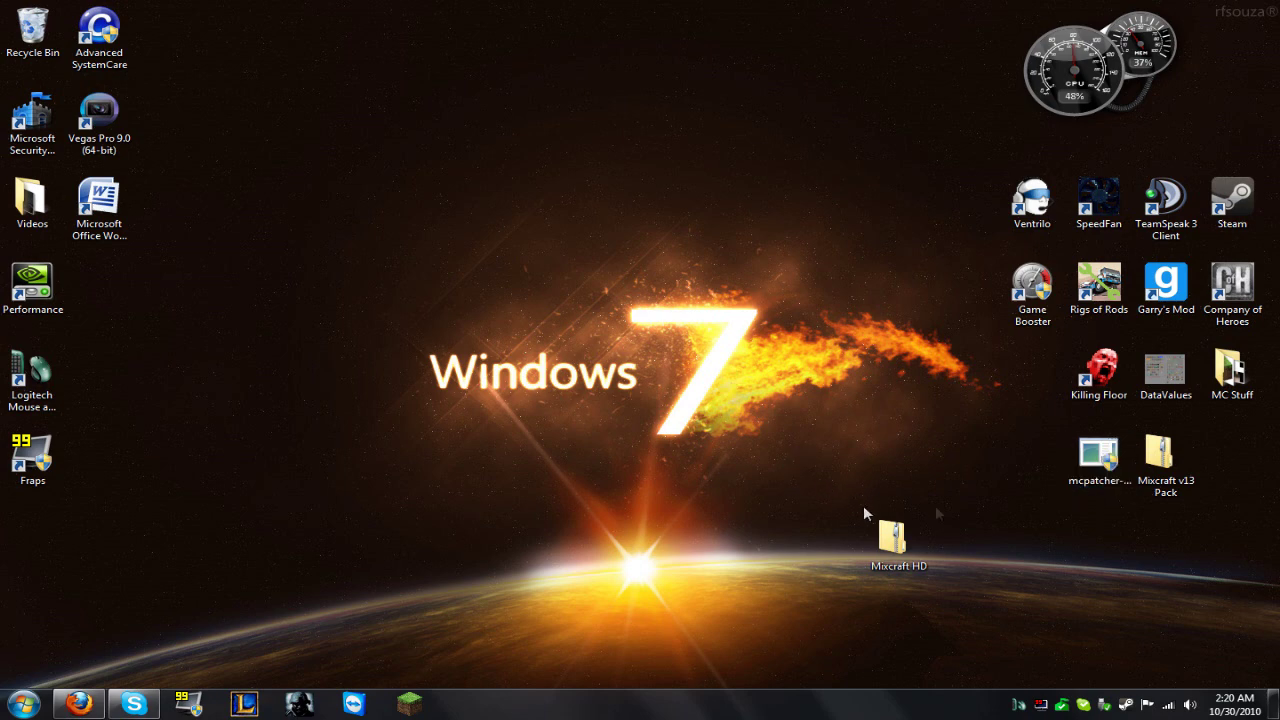
{"action": "left_click_drag", "start_coordinate": [886, 530], "coordinate": [1098, 567]}
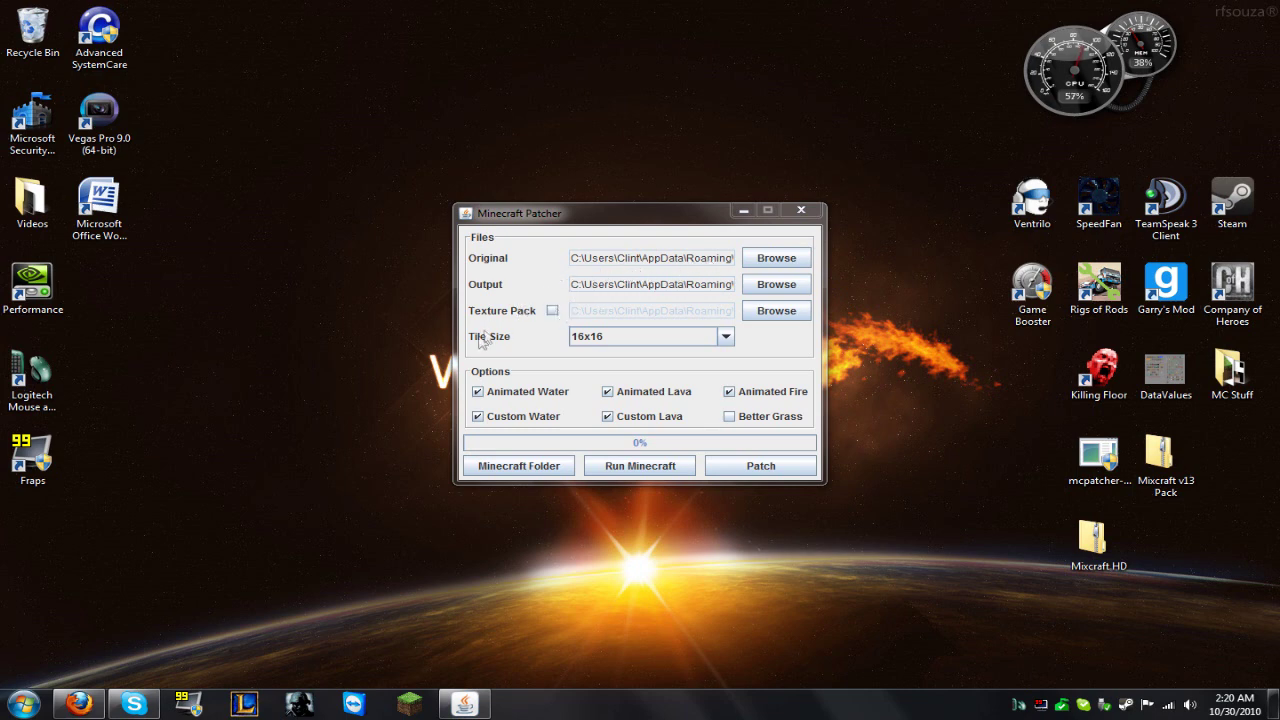
Step: Patch Minecraft with the Mixcraft HD.zip texture pack and Better Grass enabled
{"action": "left_click", "coordinate": [551, 311]}
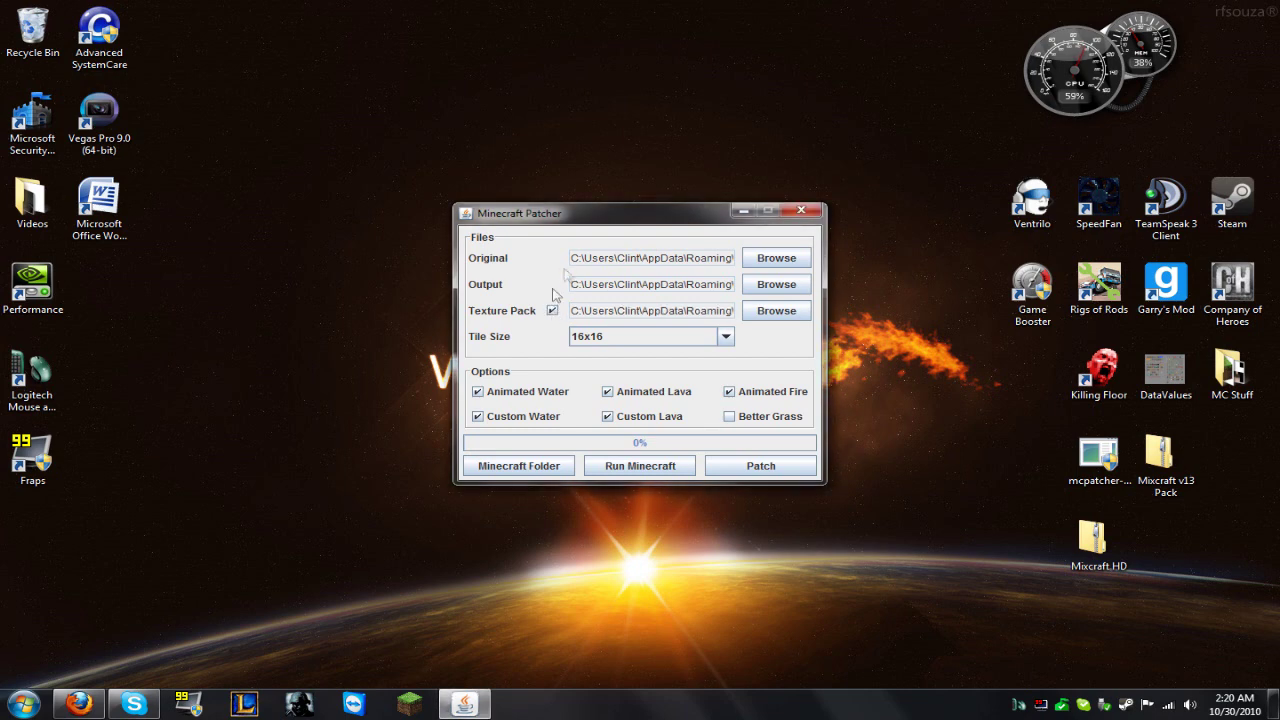
{"action": "left_click", "coordinate": [758, 316]}
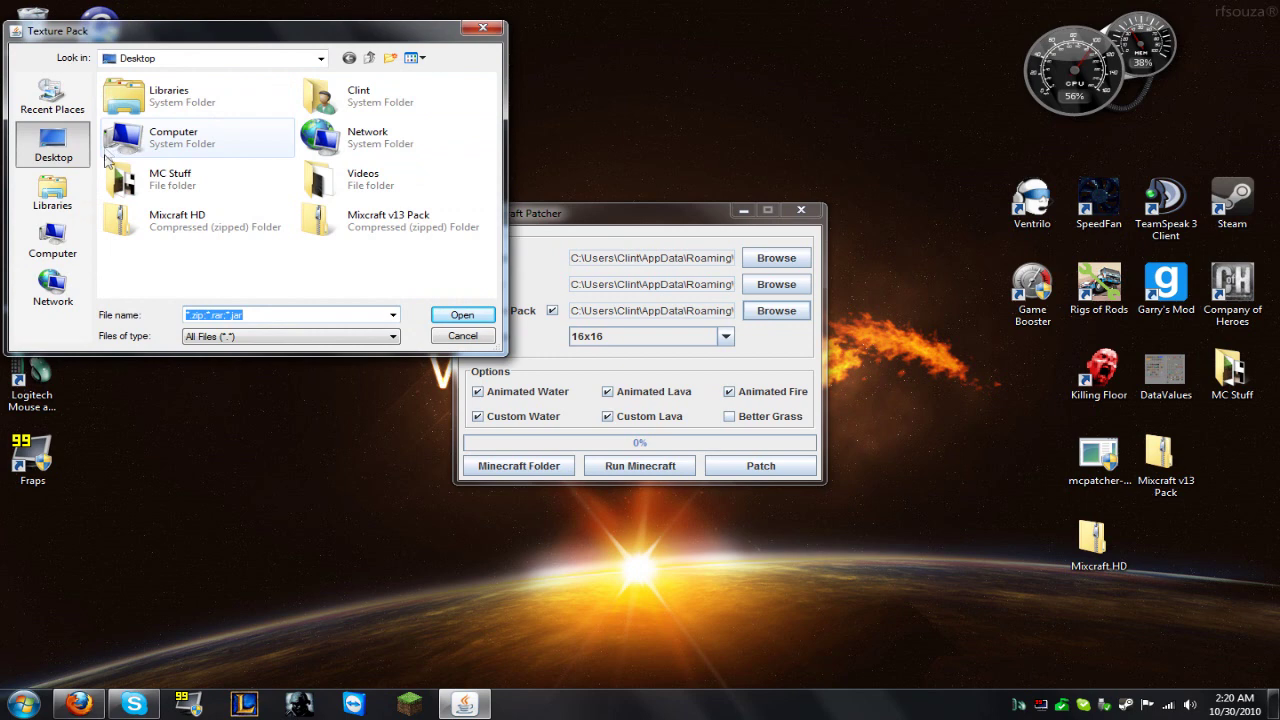
{"action": "left_click", "coordinate": [210, 224]}
{"action": "left_click", "coordinate": [460, 316]}
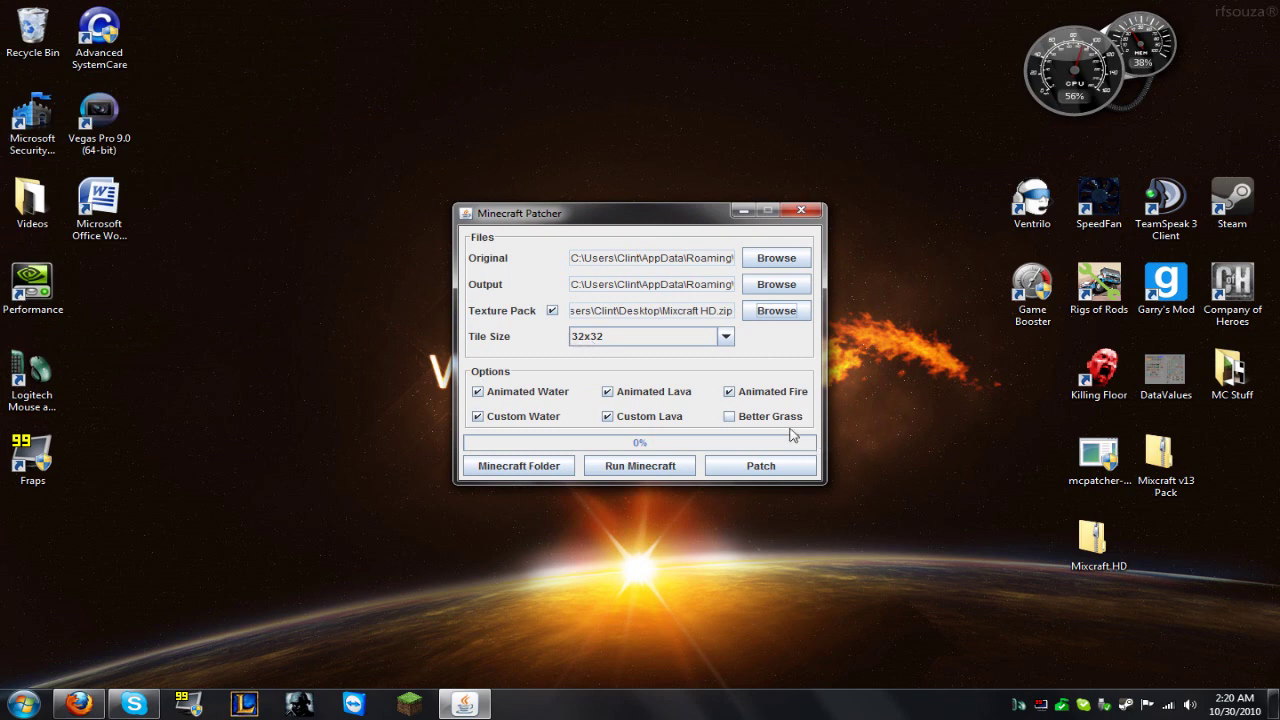
{"action": "left_click", "coordinate": [742, 417]}
{"action": "left_click", "coordinate": [759, 467]}
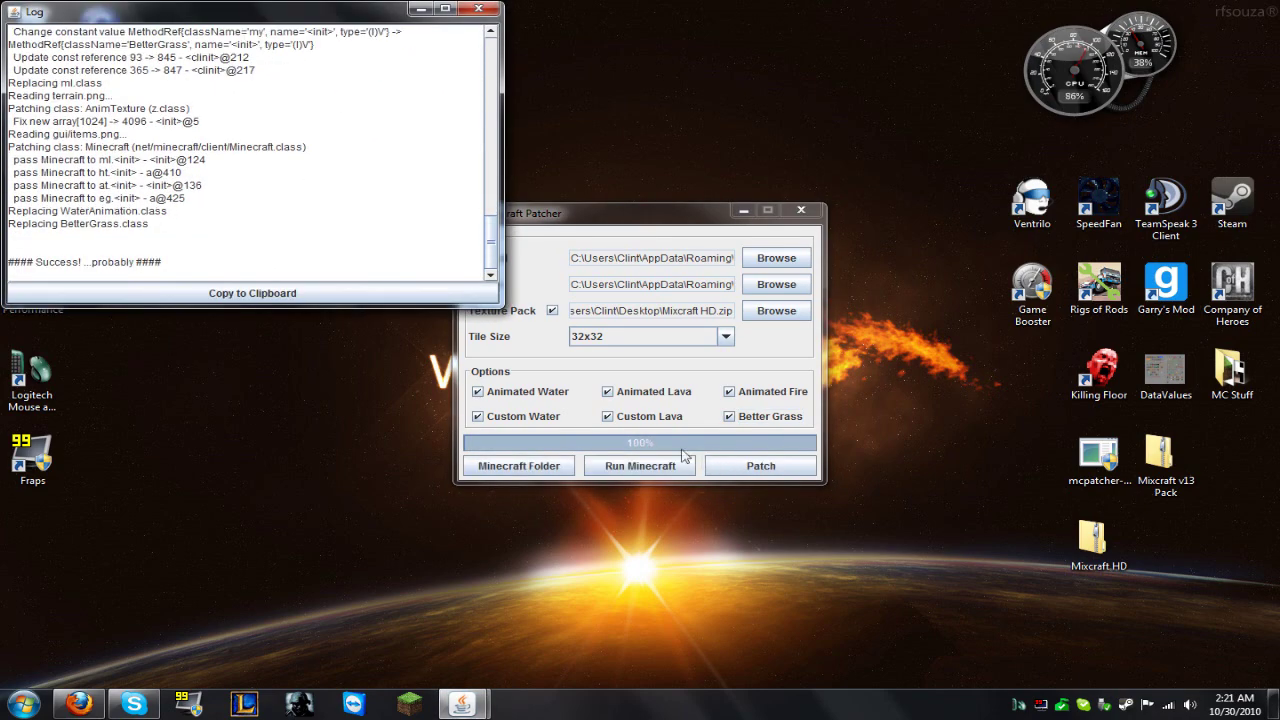
Step: Run the patched Minecraft, log in, and load World 3 in Singleplayer
{"action": "left_click", "coordinate": [630, 467]}
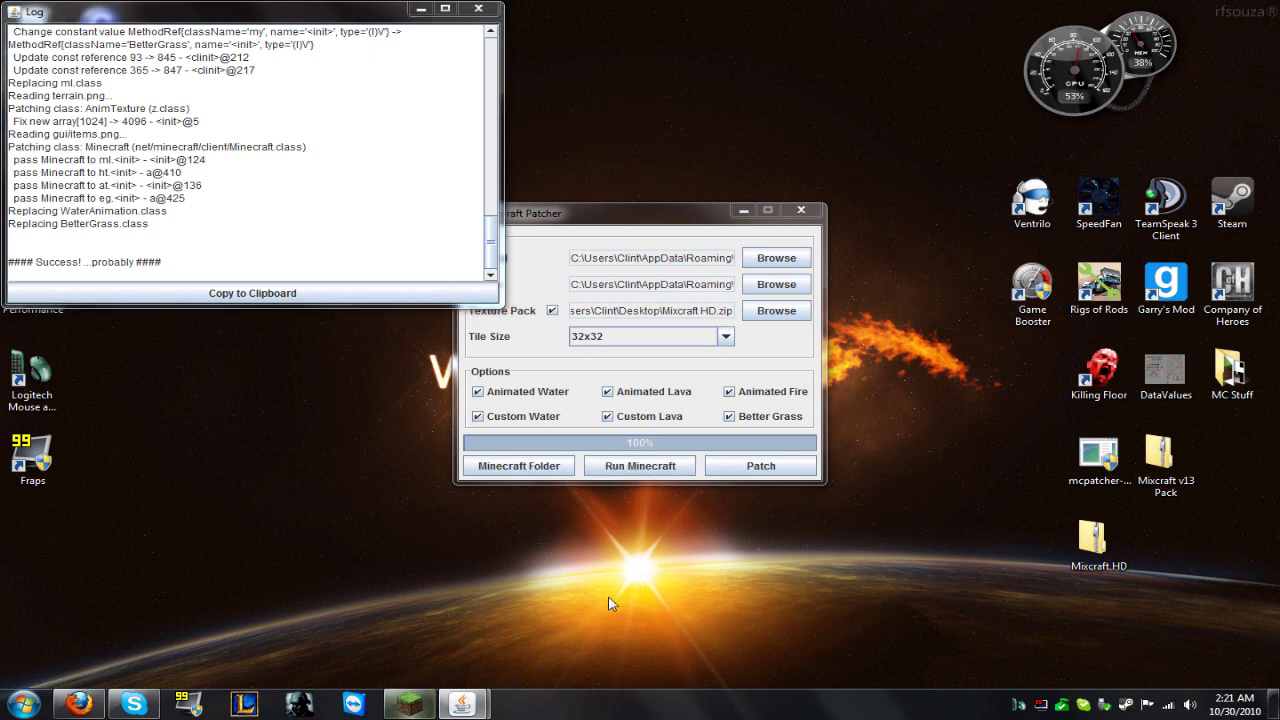
{"action": "left_click", "coordinate": [724, 396]}
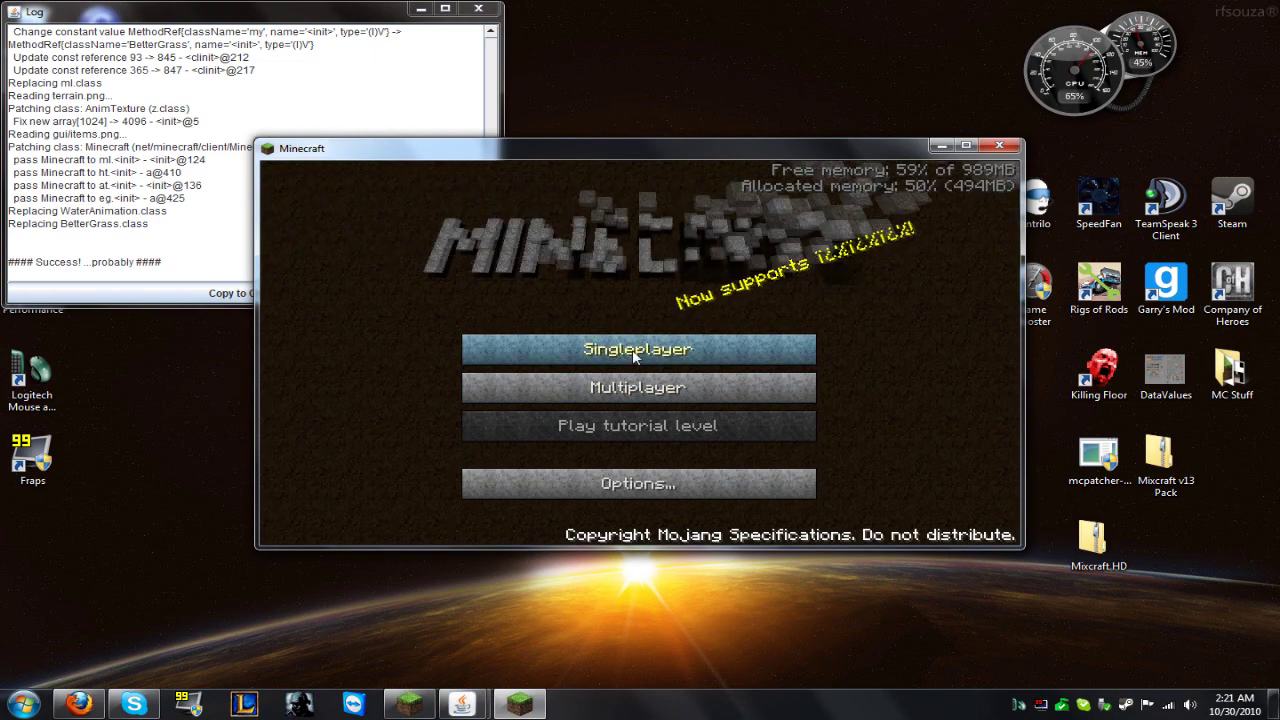
{"action": "left_click", "coordinate": [655, 354]}
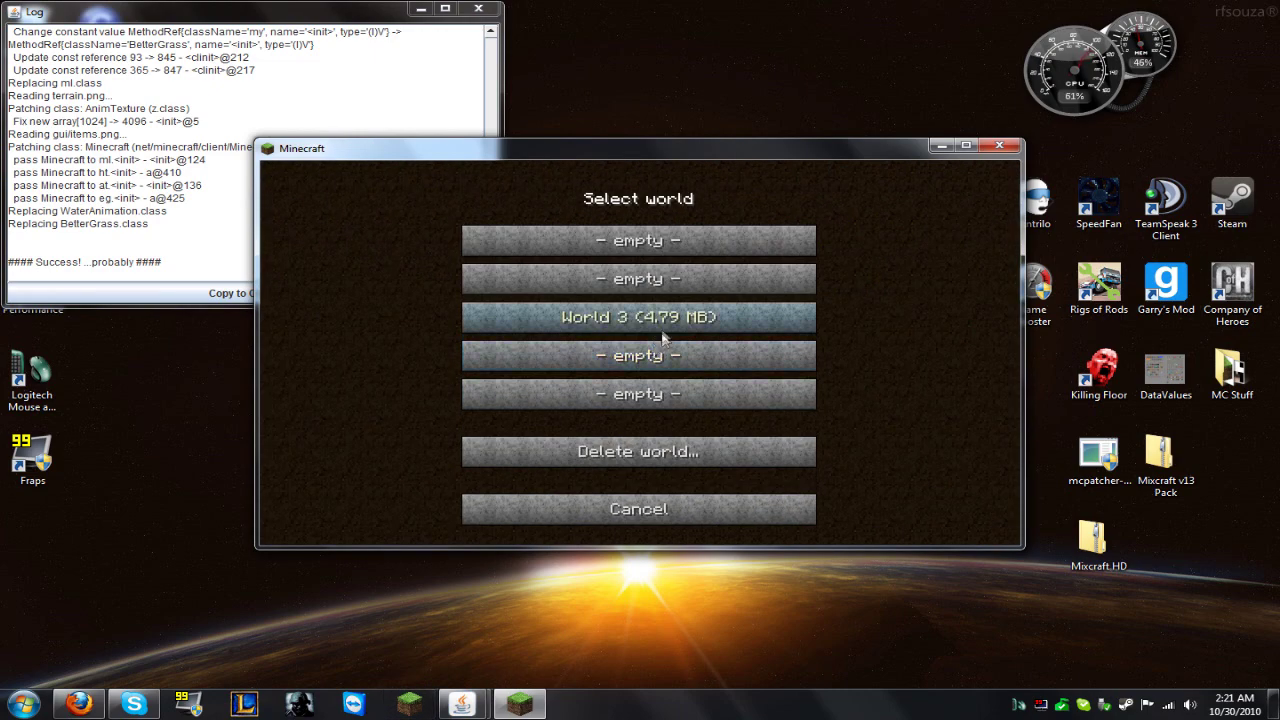
{"action": "left_click", "coordinate": [654, 316]}
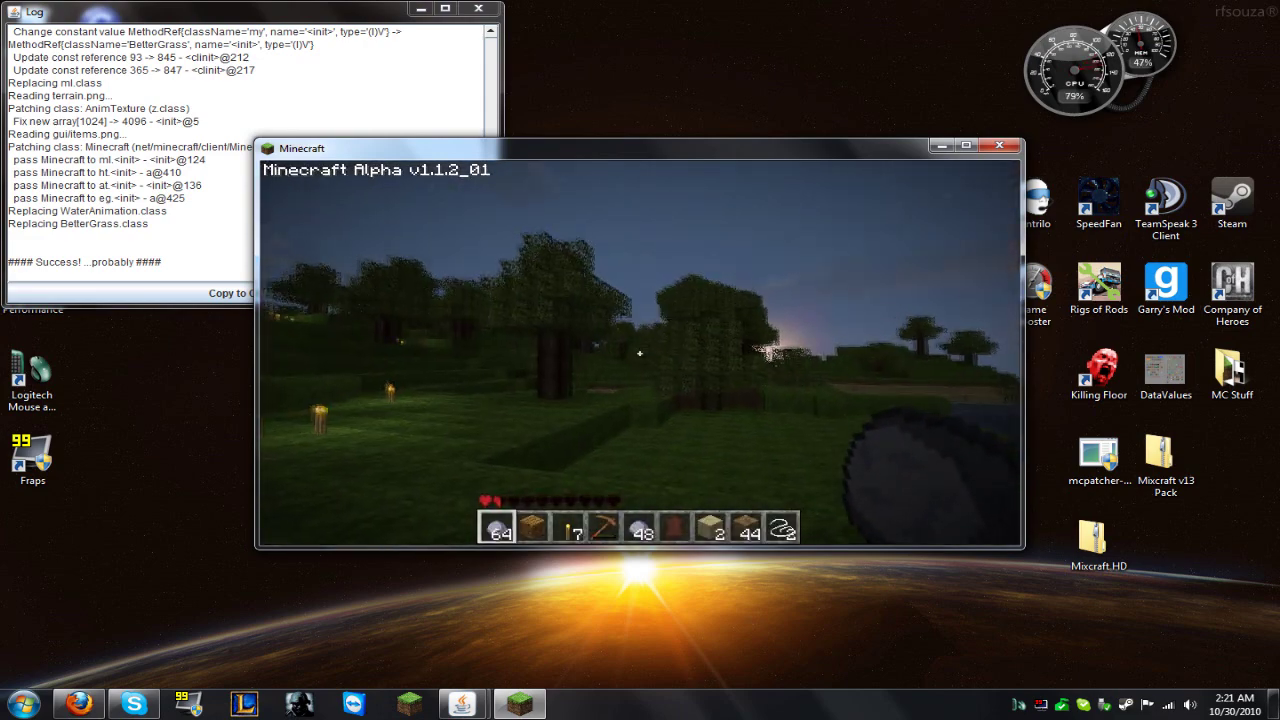
Step: Select the torches, view the inventory and crafting table grid, then walk toward the cobblestone hut
{"action": "key", "text": "2"}
{"action": "key", "text": "3"}
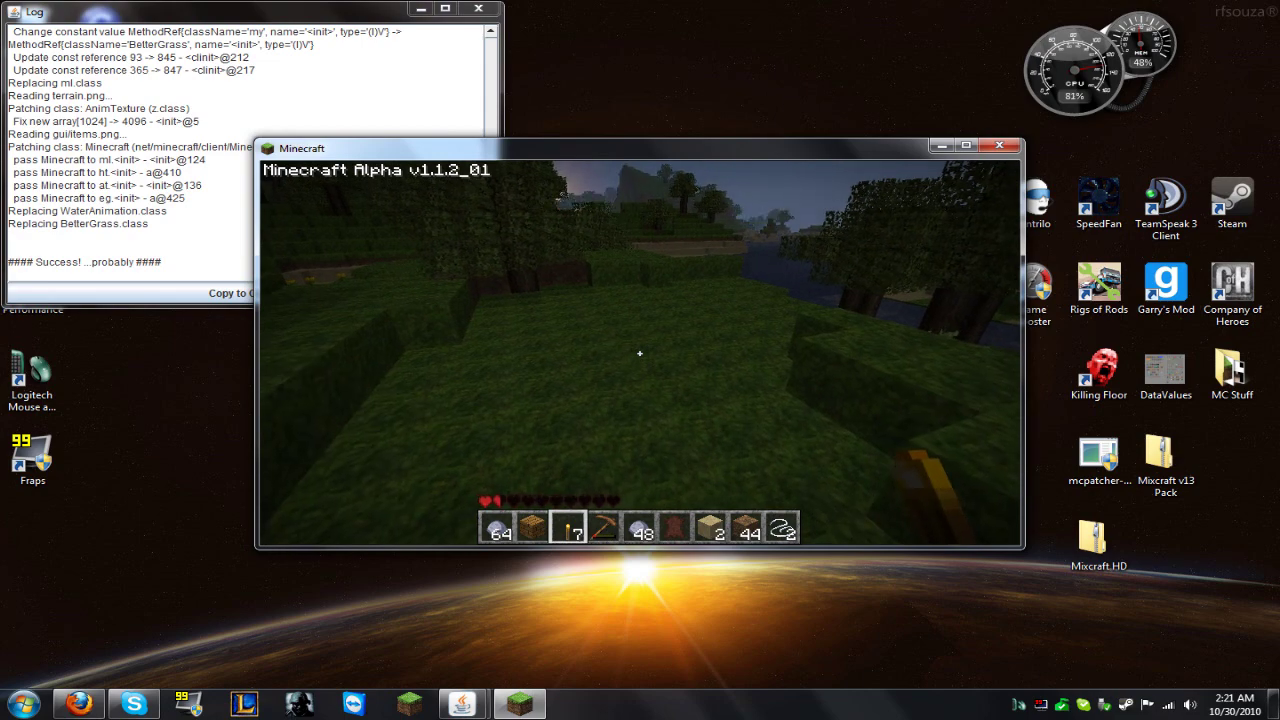
{"action": "key", "text": "e"}
{"action": "key", "text": "e"}
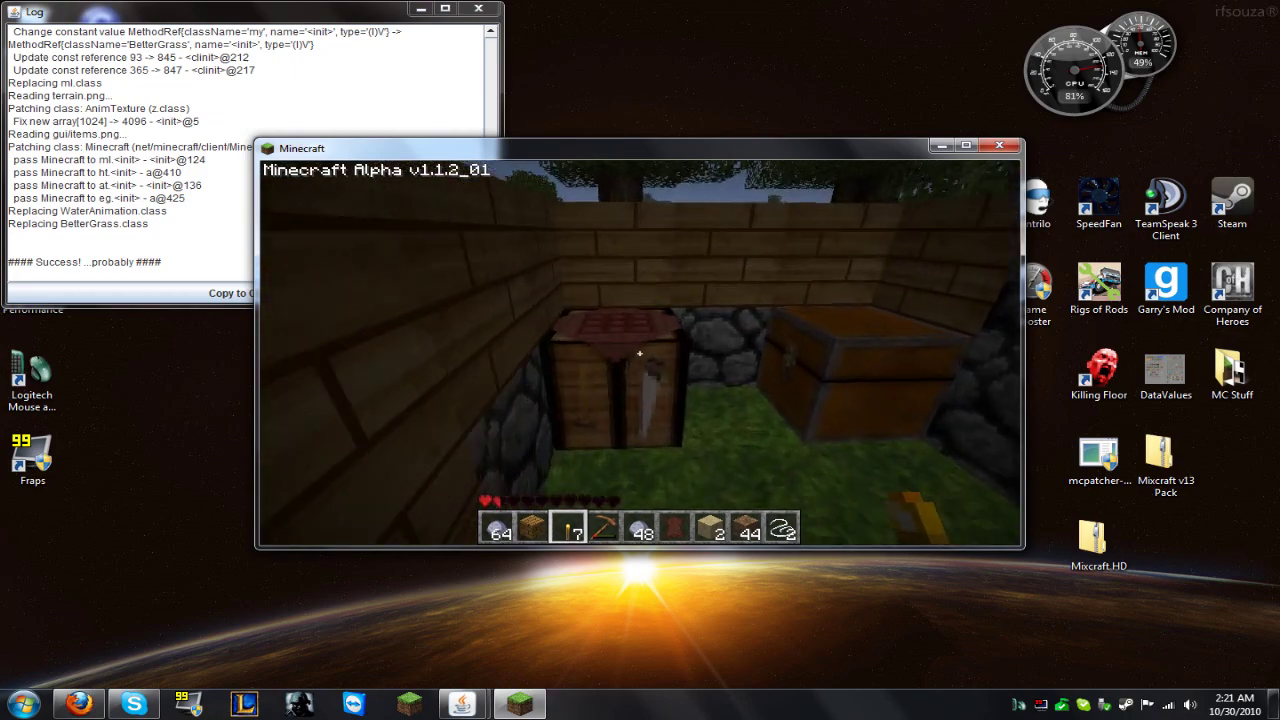
{"action": "right_click", "coordinate": [640, 353]}
{"action": "key", "text": "e"}
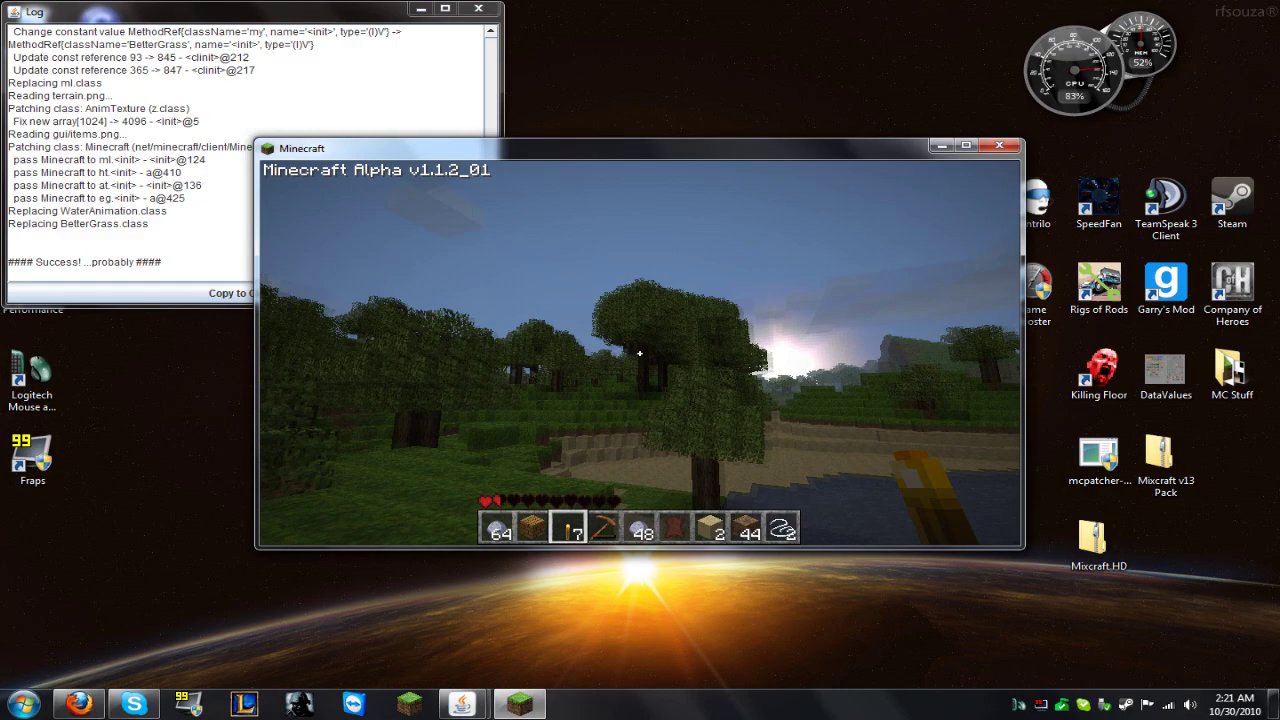
{"action": "scroll", "coordinate": [640, 352], "scroll_direction": "up", "scroll_amount": 1}
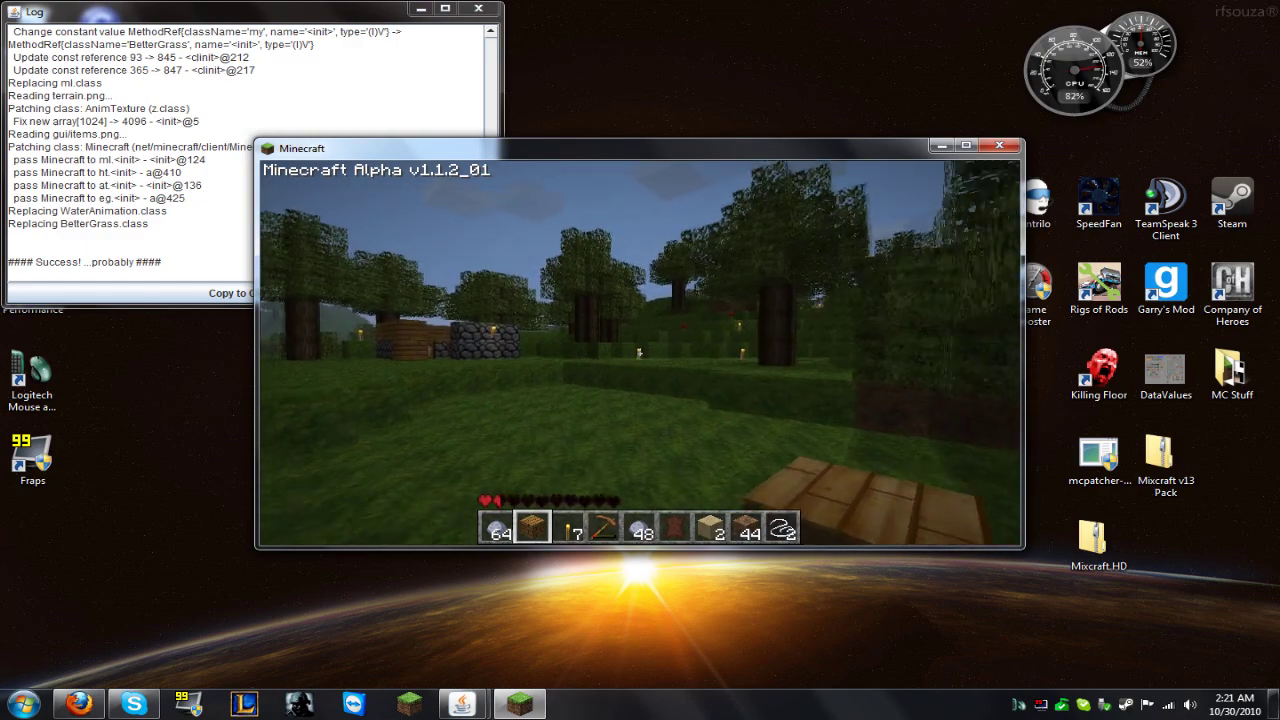
{"action": "key", "text": "w"}
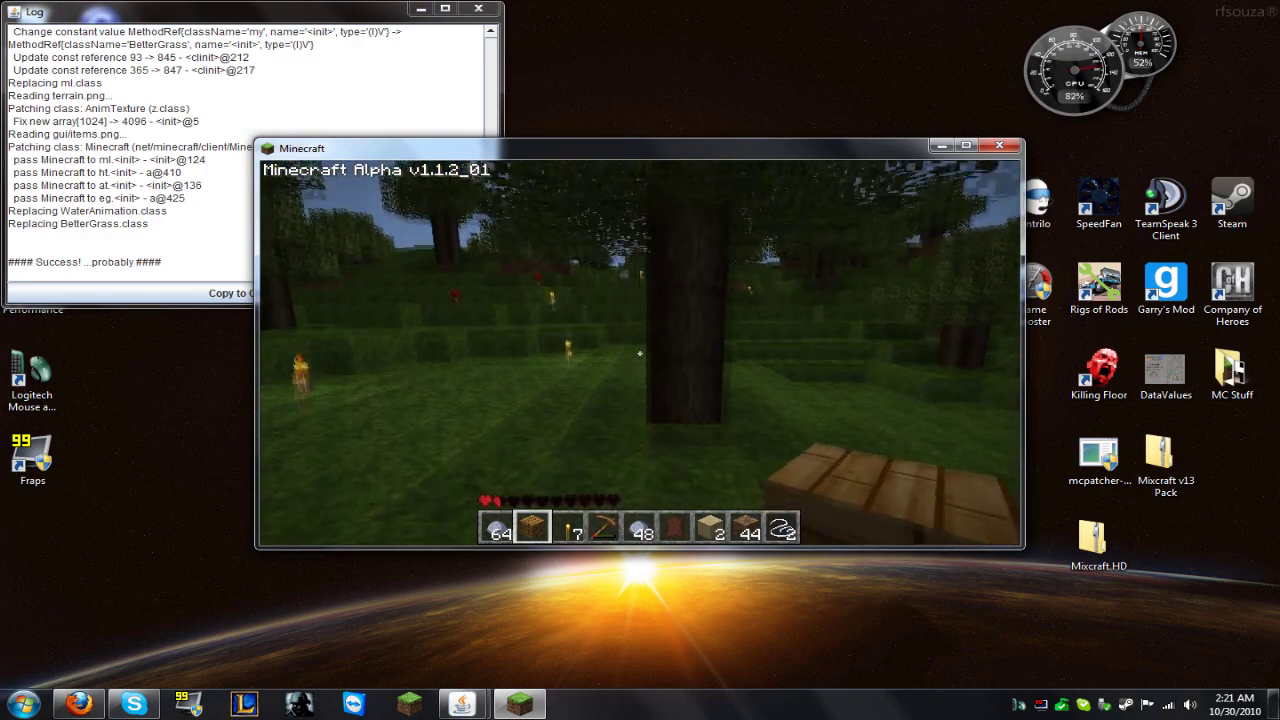